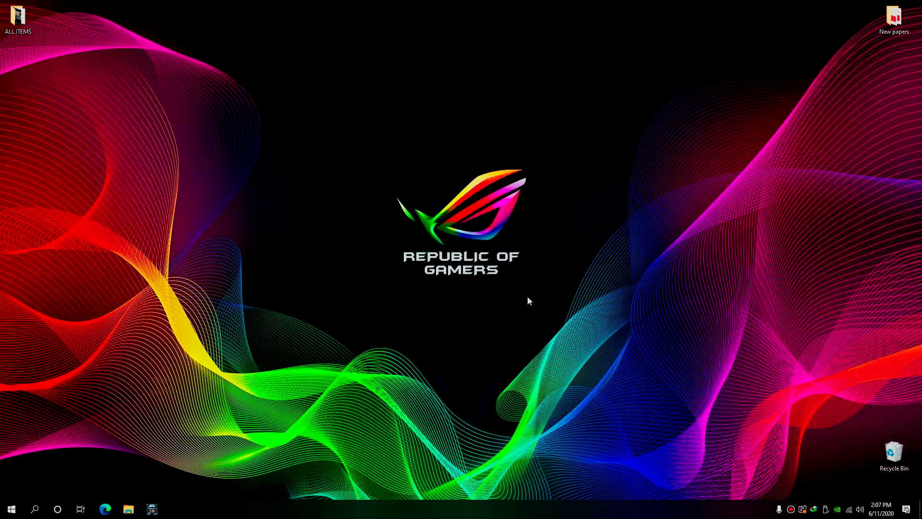
pyautogui.click(886, 510)
pyautogui.click(886, 510)
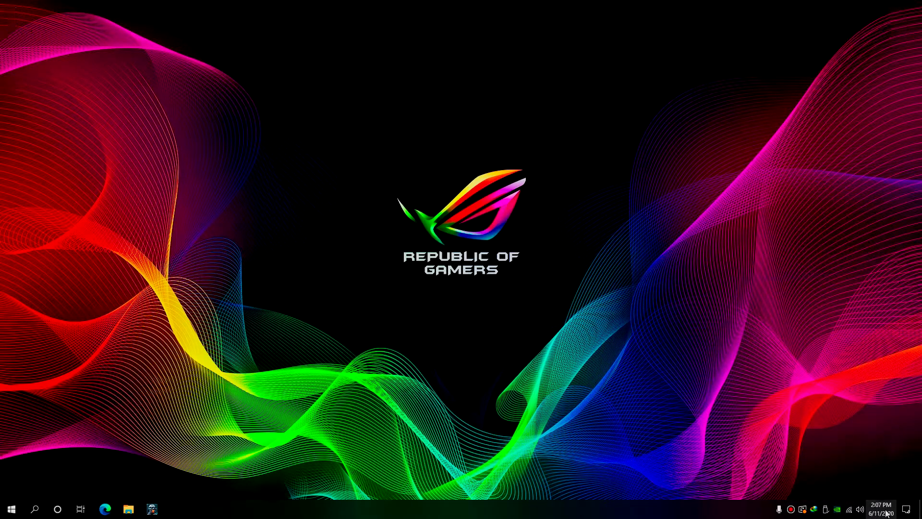
pyautogui.click(887, 510)
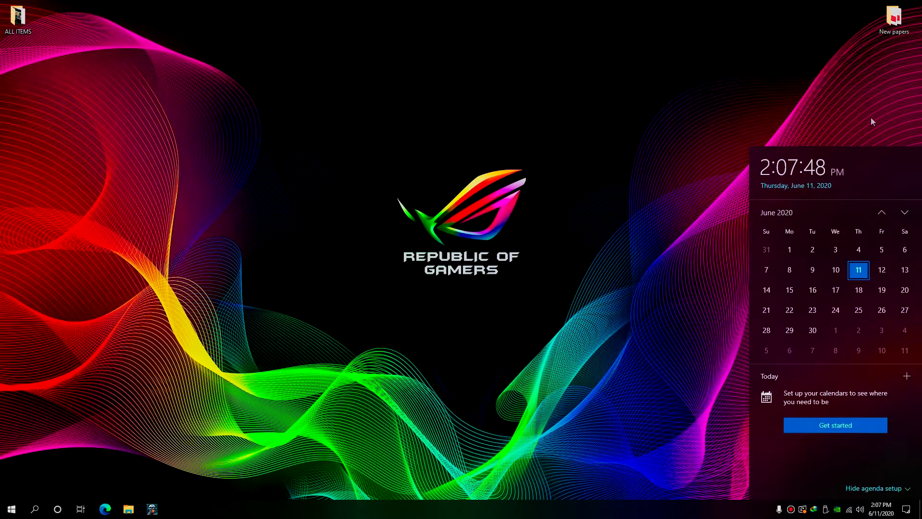
pyautogui.click(374, 152)
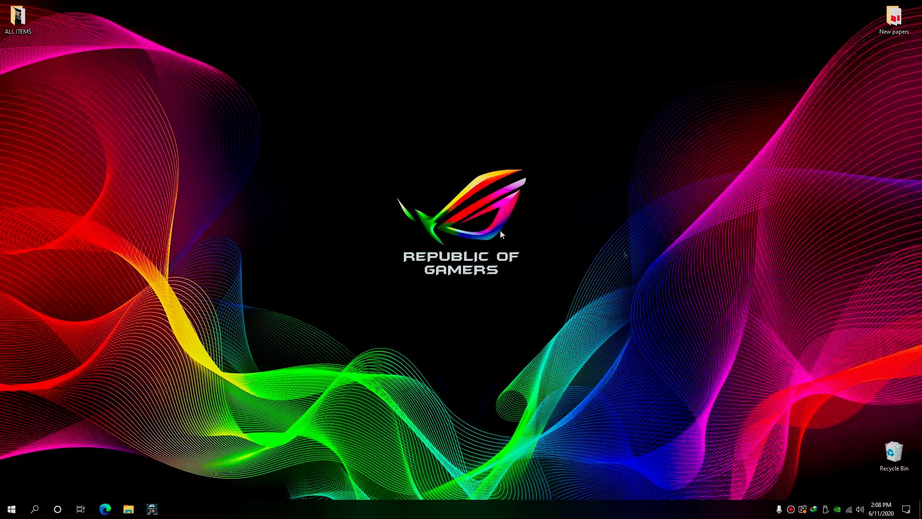
# Look through the contents of the ALL ITEMS desktop folder and close it
pyautogui.doubleClick(18, 19)
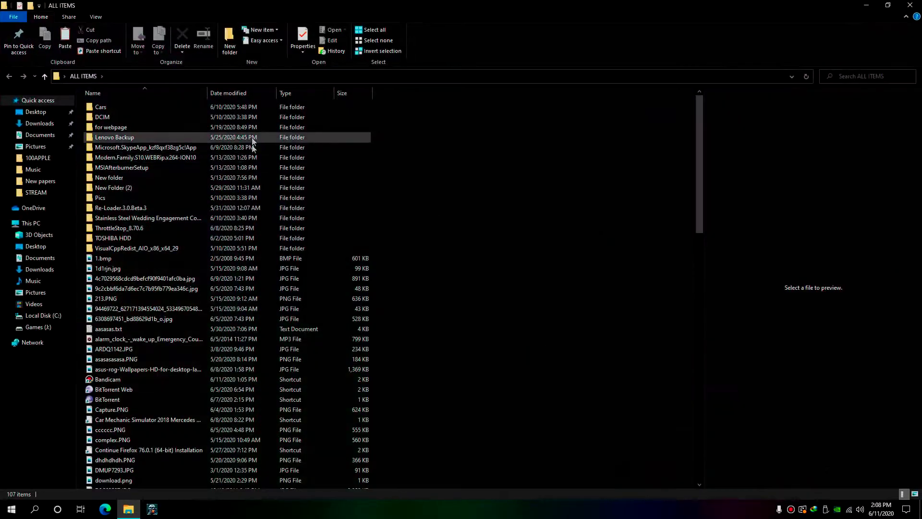
pyautogui.scroll(-8, 251, 144)
pyautogui.scroll(8, 251, 163)
pyautogui.scroll(-8, 246, 190)
pyautogui.scroll(8, 246, 192)
pyautogui.click(910, 6)
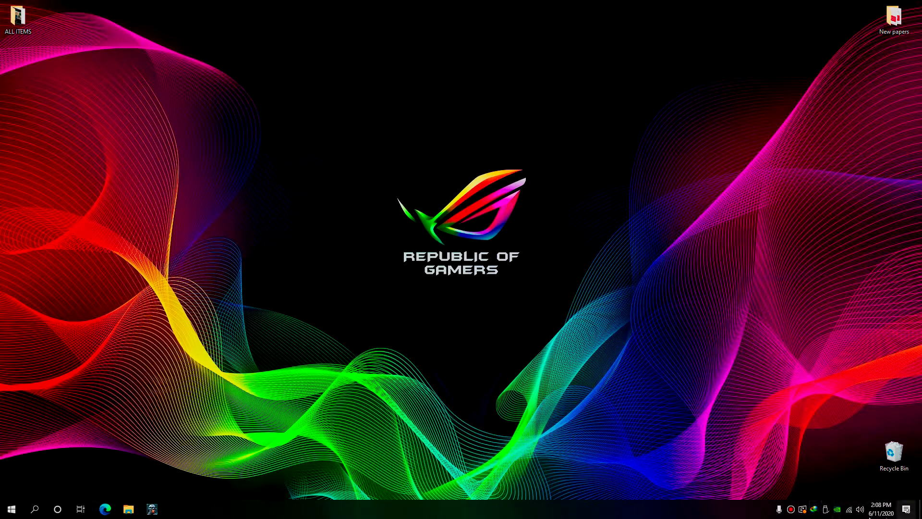
pyautogui.click(779, 509)
pyautogui.moveTo(779, 490)
pyautogui.mouseDown()
pyautogui.moveTo(793, 510)
pyautogui.moveTo(780, 491)
pyautogui.mouseUp()
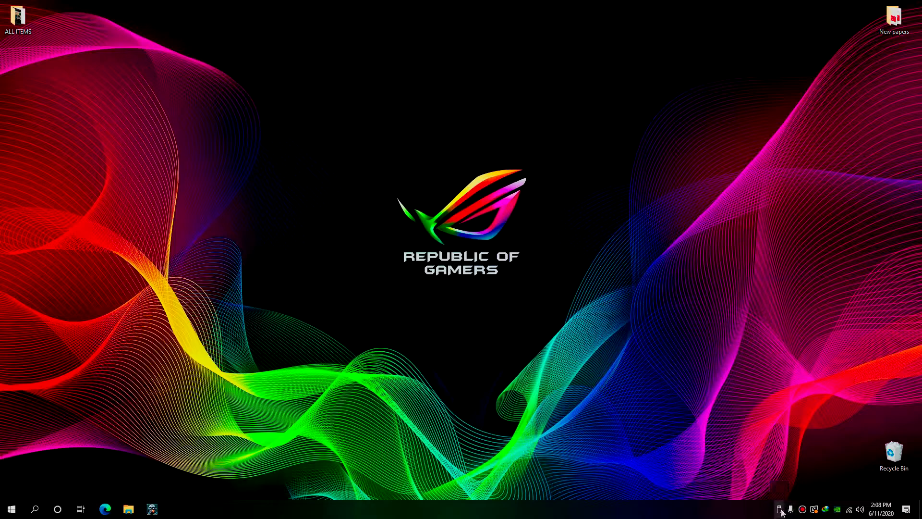
pyautogui.click(779, 509)
pyautogui.moveTo(780, 490); pyautogui.dragTo(779, 509)
# Open Control Panel and go to the Power Options under Hardware and Sound
pyautogui.click(11, 508)
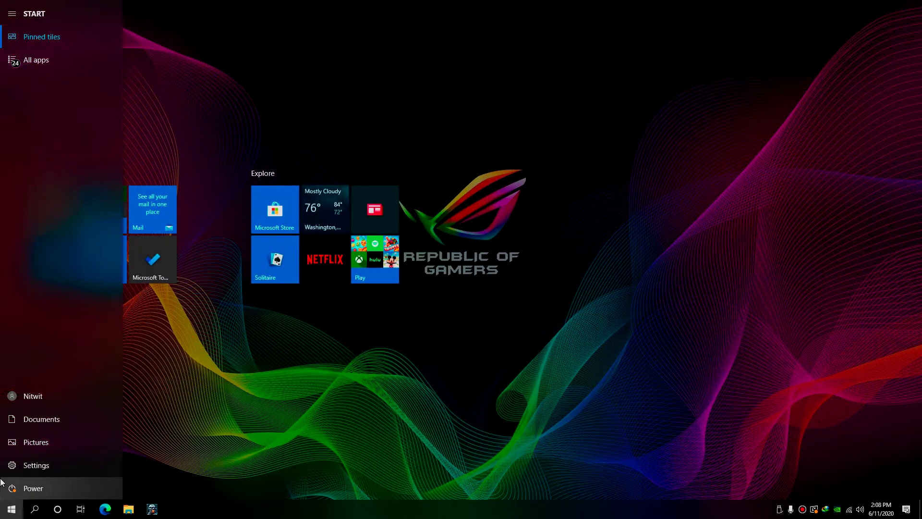
pyautogui.write('cont')
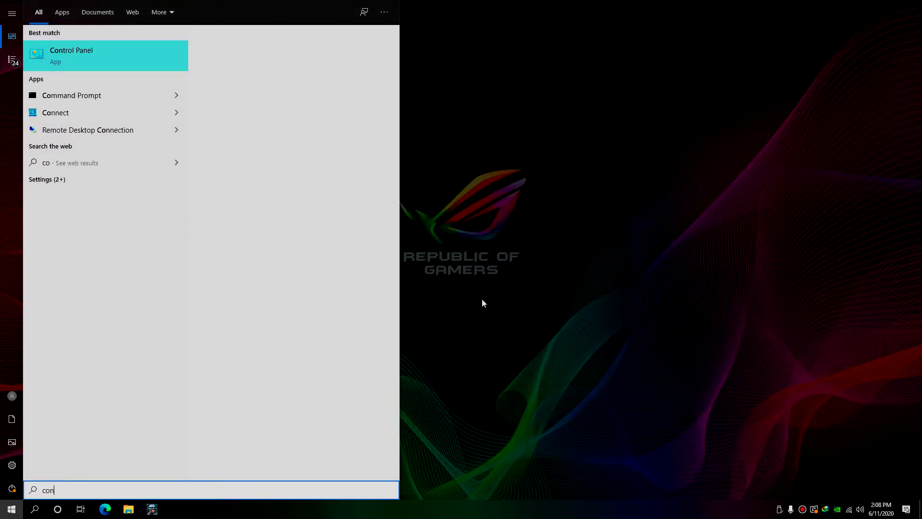
pyautogui.press('Return')
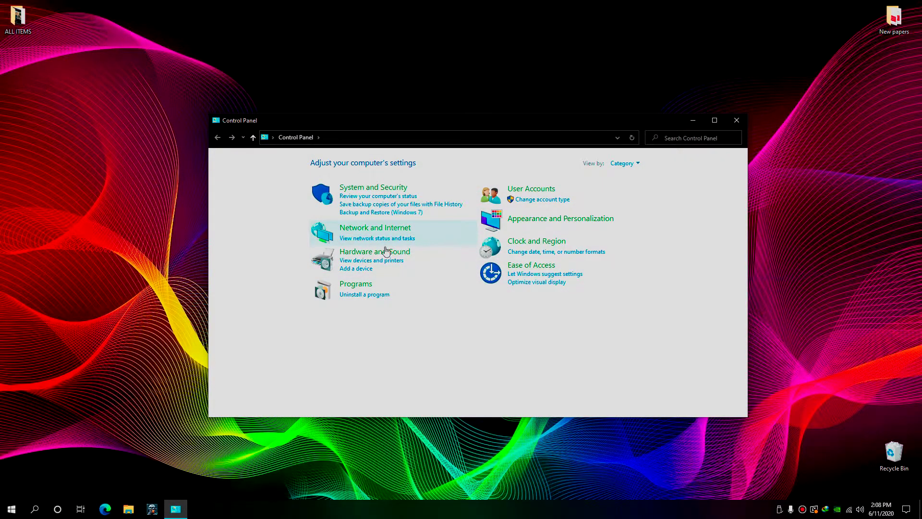
pyautogui.click(370, 252)
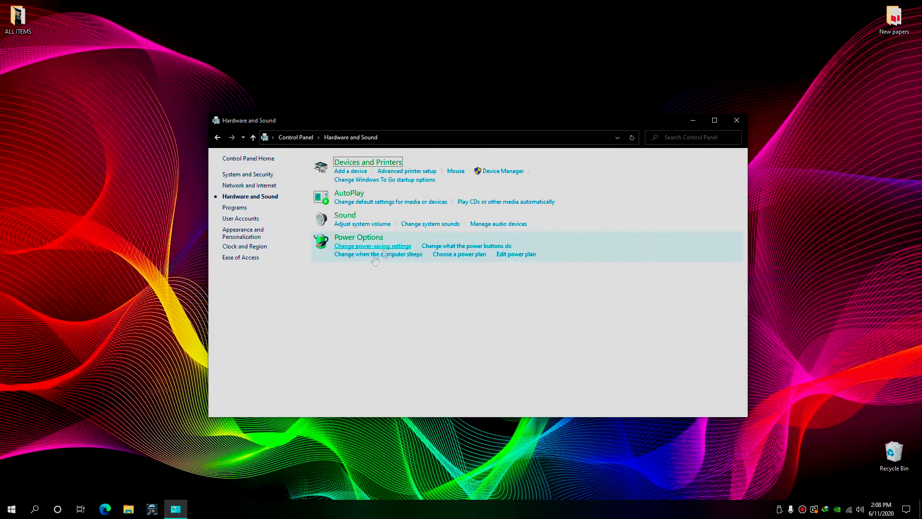
pyautogui.click(358, 238)
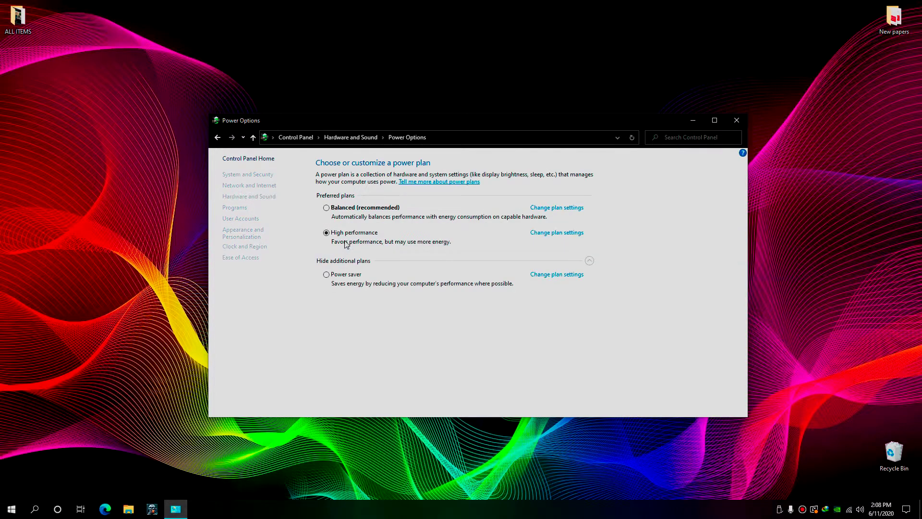
# Activate the High performance power plan and open its advanced power settings
pyautogui.click(356, 208)
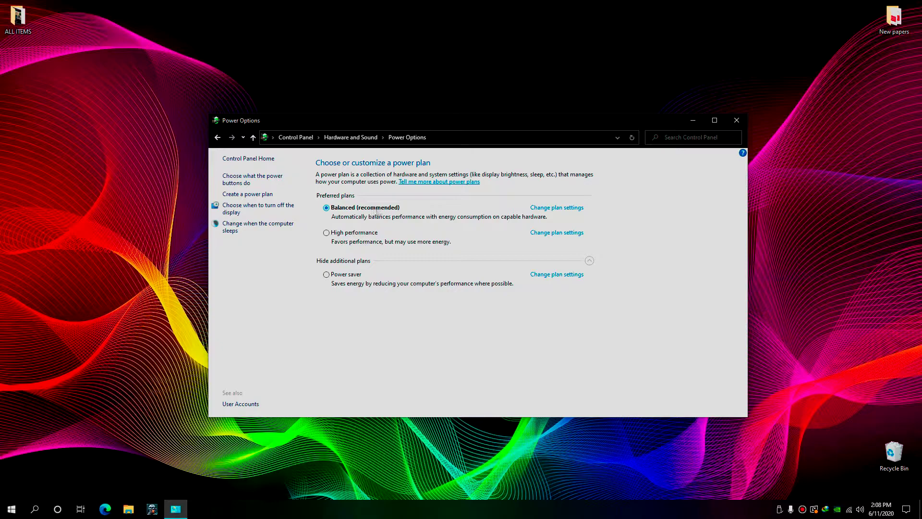
pyautogui.click(359, 234)
pyautogui.click(544, 234)
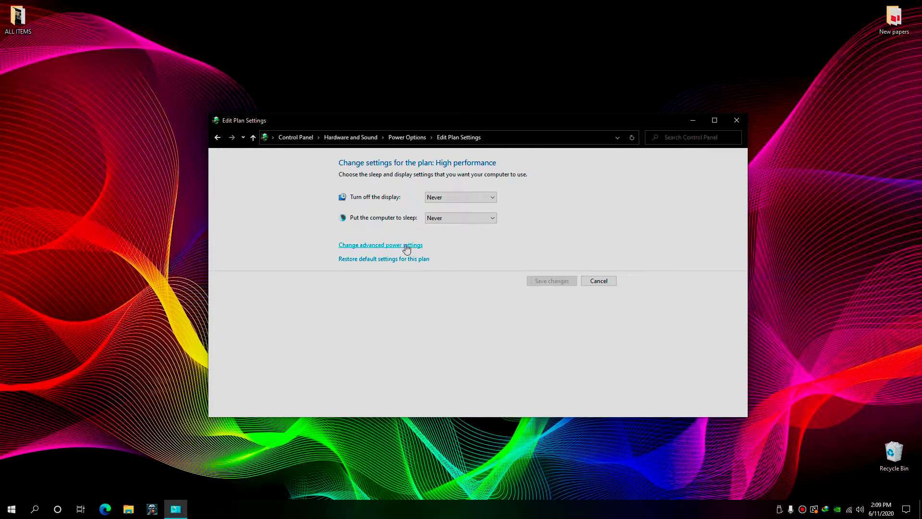
pyautogui.click(387, 244)
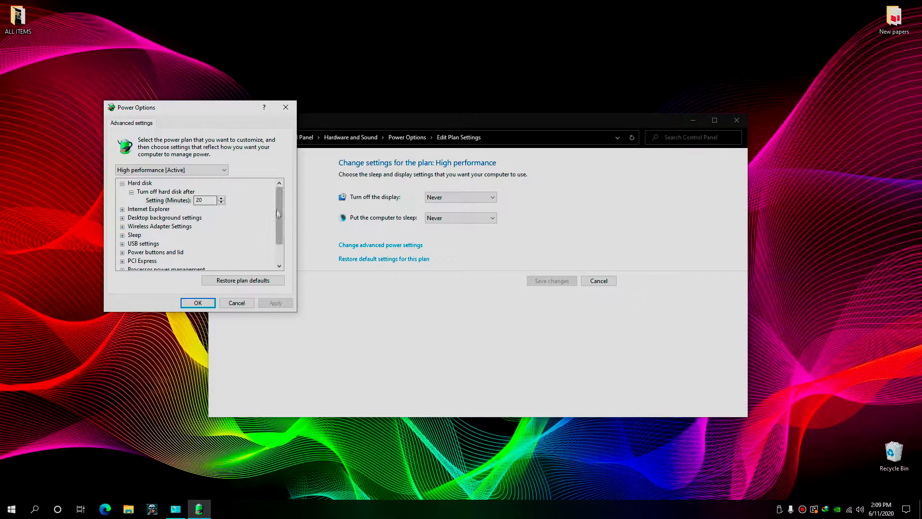
# Set the hard disk to turn off after 120 minutes and apply the change
pyautogui.click(168, 201)
pyautogui.write('120')
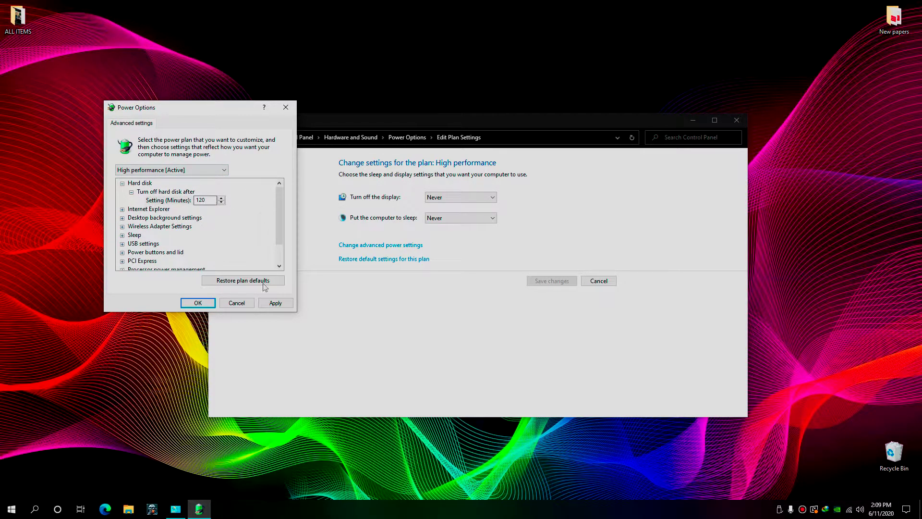
pyautogui.click(275, 303)
# Set Link State Power Management under PCI Express to Off
pyautogui.scroll(-1, 226, 236)
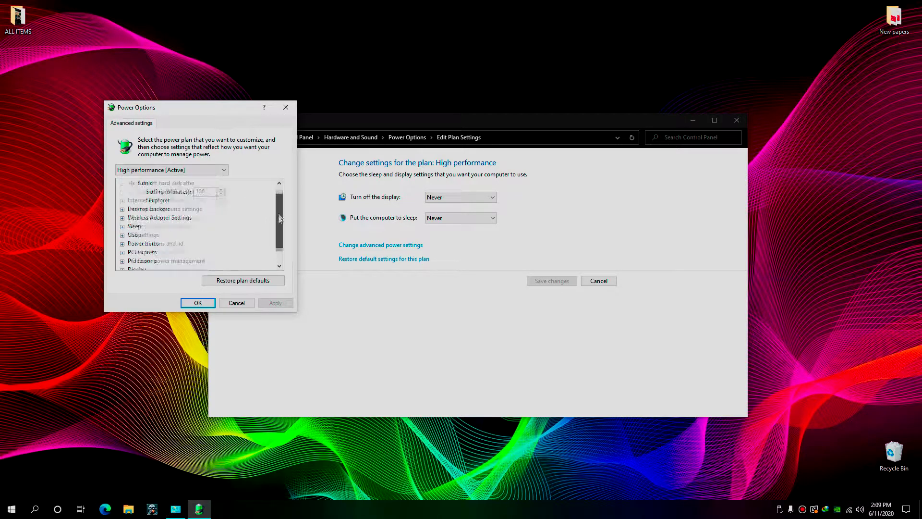
pyautogui.click(122, 235)
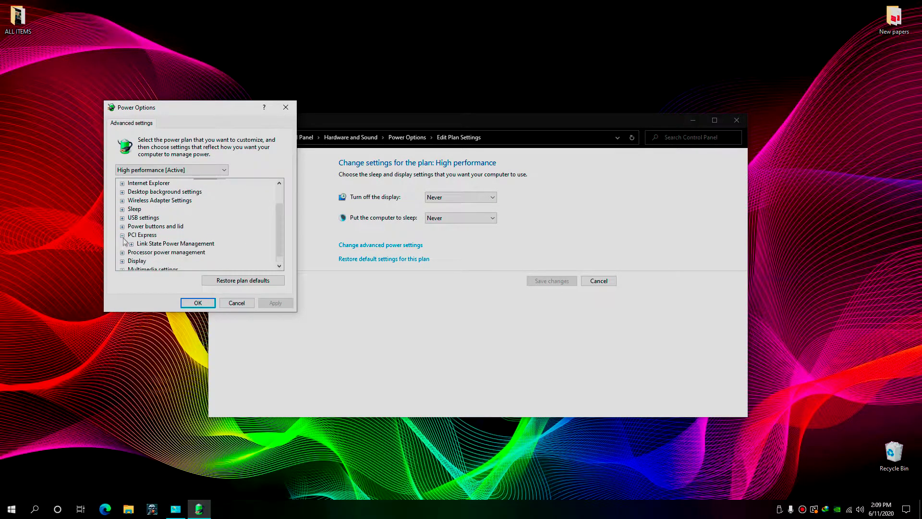
pyautogui.click(131, 245)
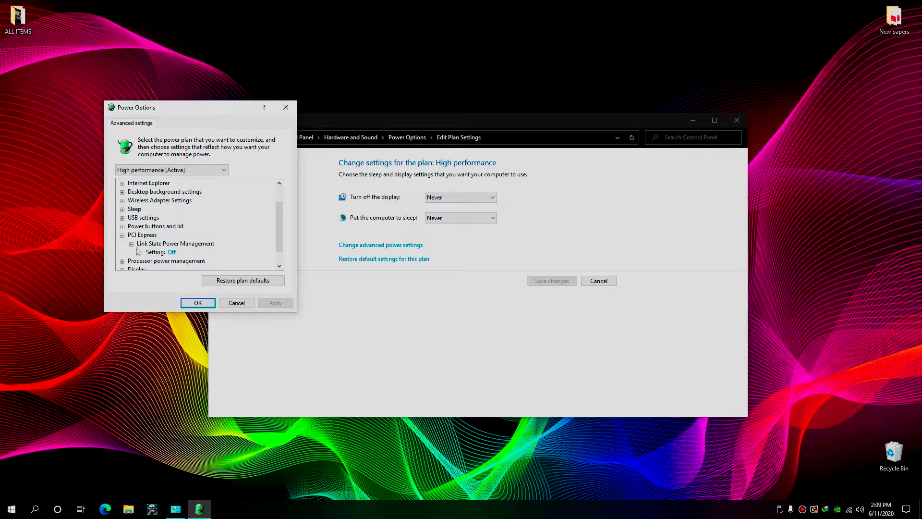
pyautogui.click(175, 255)
pyautogui.click(174, 253)
pyautogui.click(192, 261)
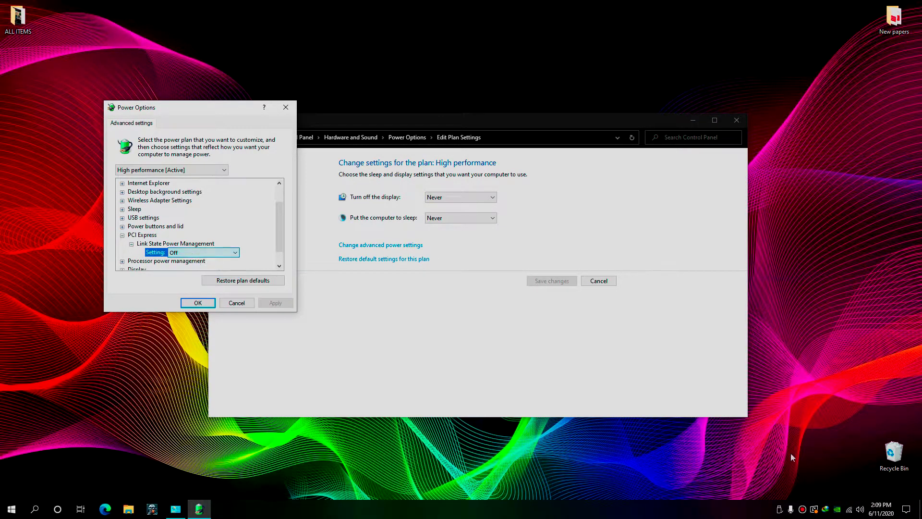
pyautogui.rightClick(836, 512)
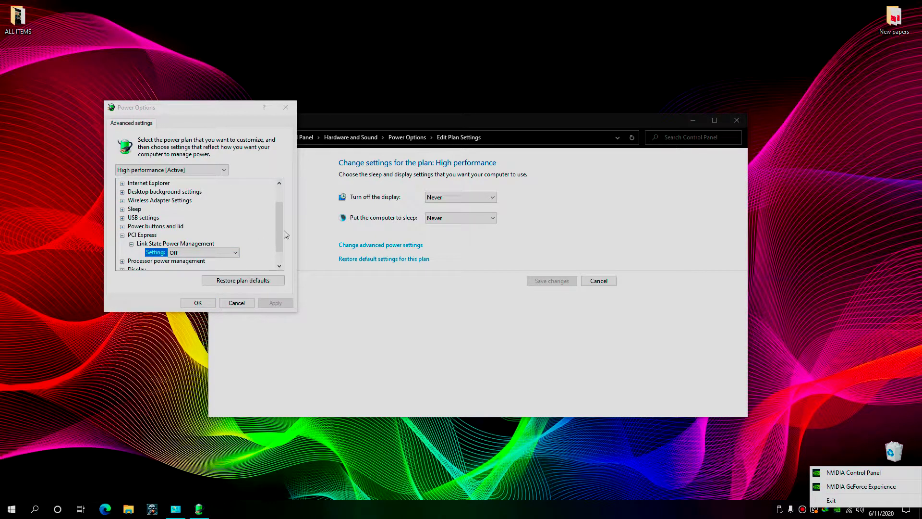
# Set the minimum processor state under Processor power management to 90%
pyautogui.moveTo(283, 236); pyautogui.dragTo(280, 246)
pyautogui.click(122, 243)
pyautogui.click(129, 243)
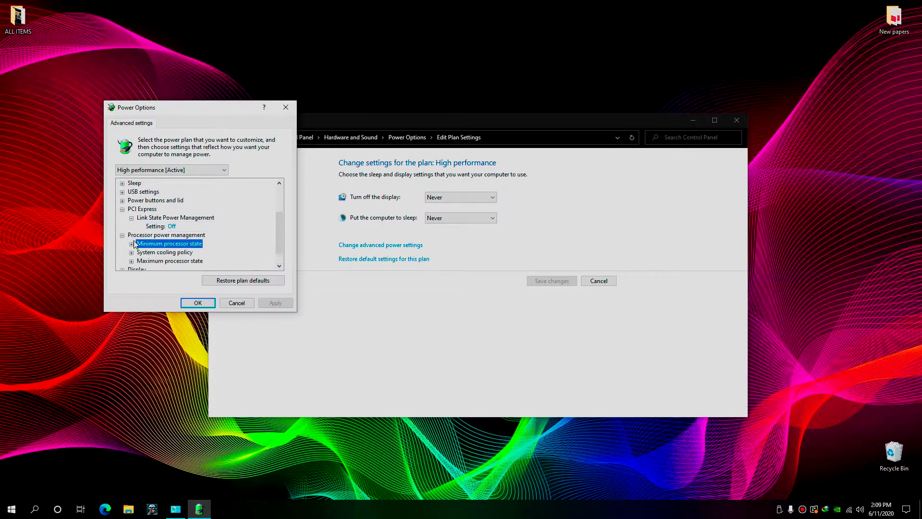
pyautogui.click(131, 244)
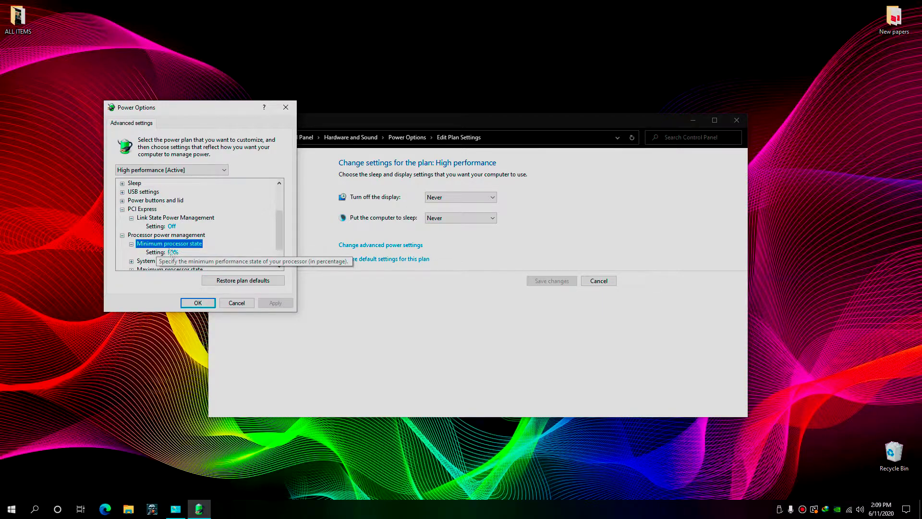
pyautogui.click(173, 251)
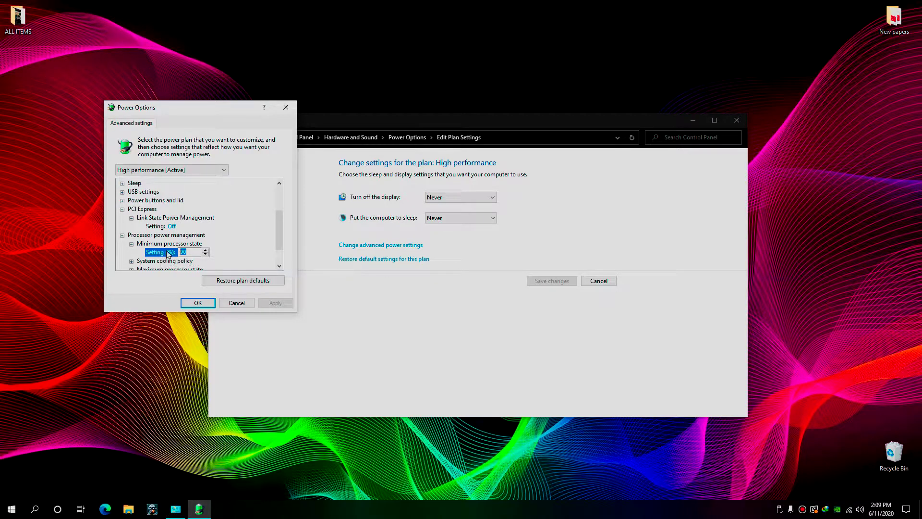
pyautogui.press('End')
pyautogui.write('1')
# Set the system cooling policy under Processor power management to Active
pyautogui.click(131, 261)
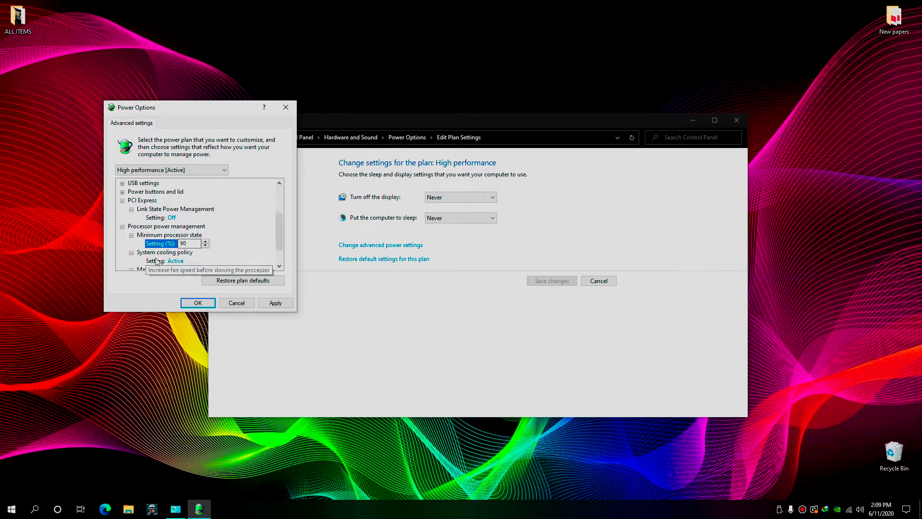
pyautogui.click(153, 261)
pyautogui.click(185, 261)
pyautogui.click(174, 264)
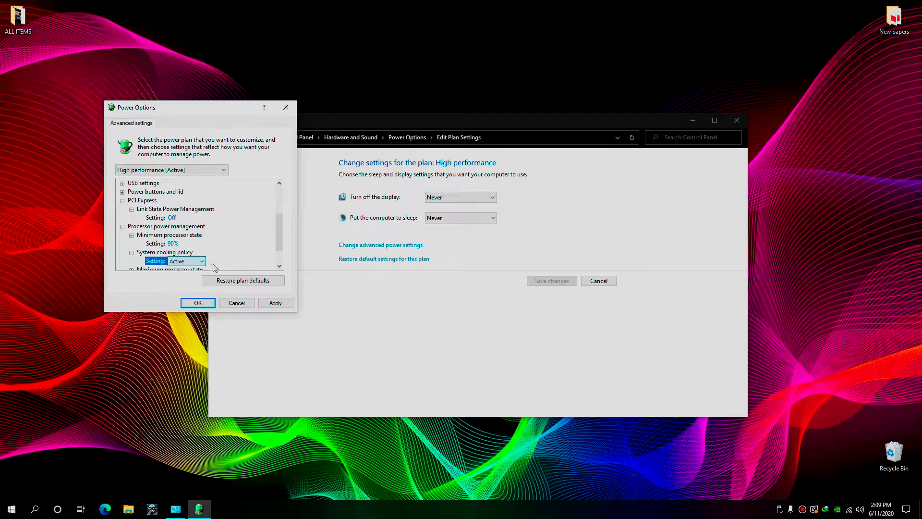
# Check the maximum processor state, apply the advanced power settings and close the power plan windows
pyautogui.scroll(-1, 174, 259)
pyautogui.click(131, 244)
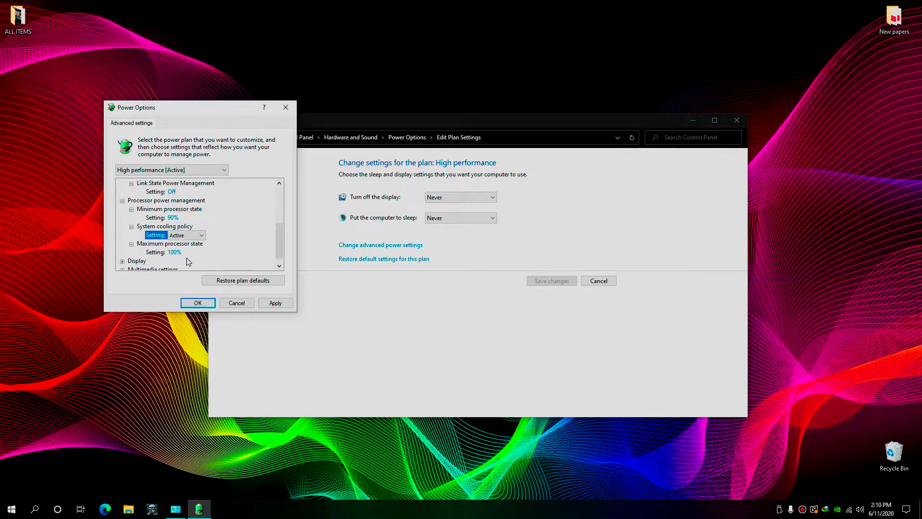
pyautogui.click(279, 305)
pyautogui.click(204, 303)
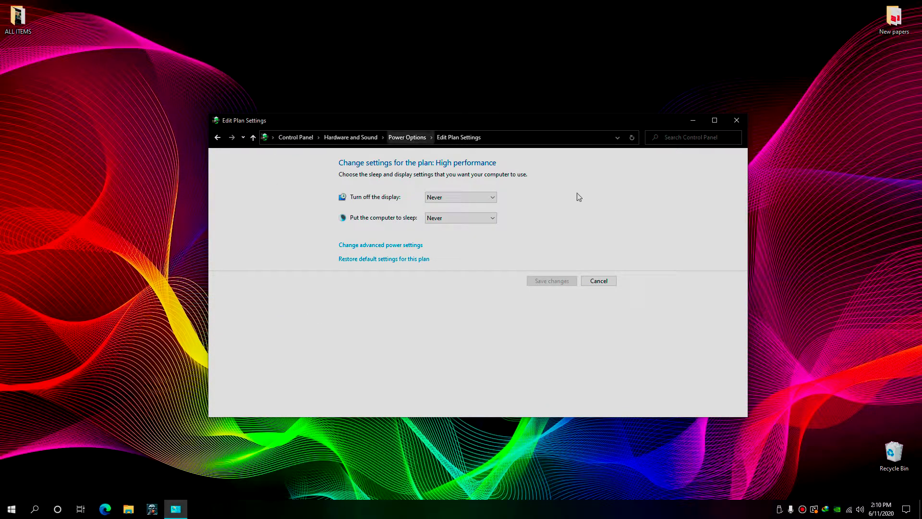
pyautogui.click(736, 121)
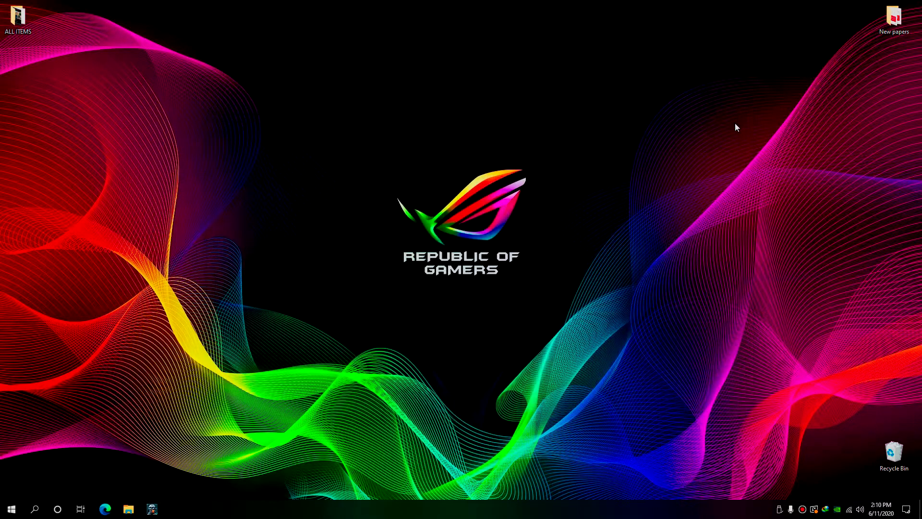
# Open This PC and launch the drive optimization tool from the properties of Local Disk (C:)
pyautogui.press('super')
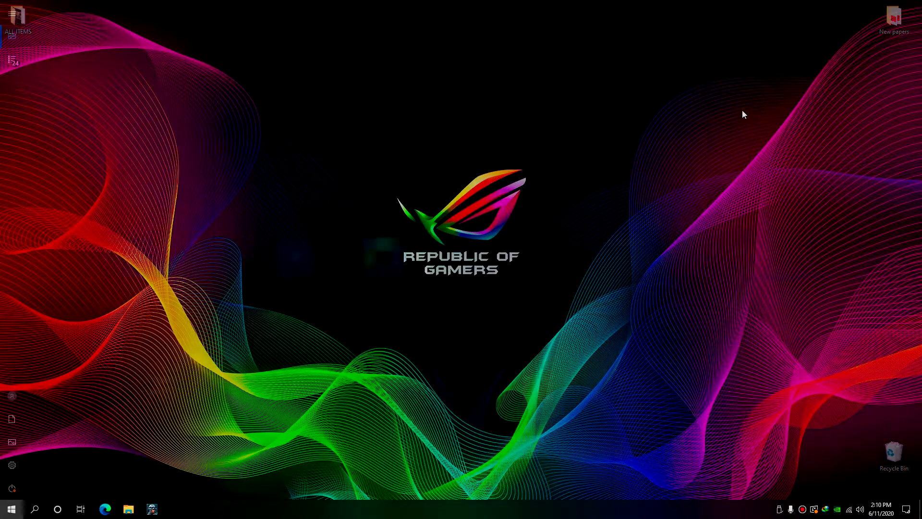
pyautogui.write('this')
pyautogui.press('Return')
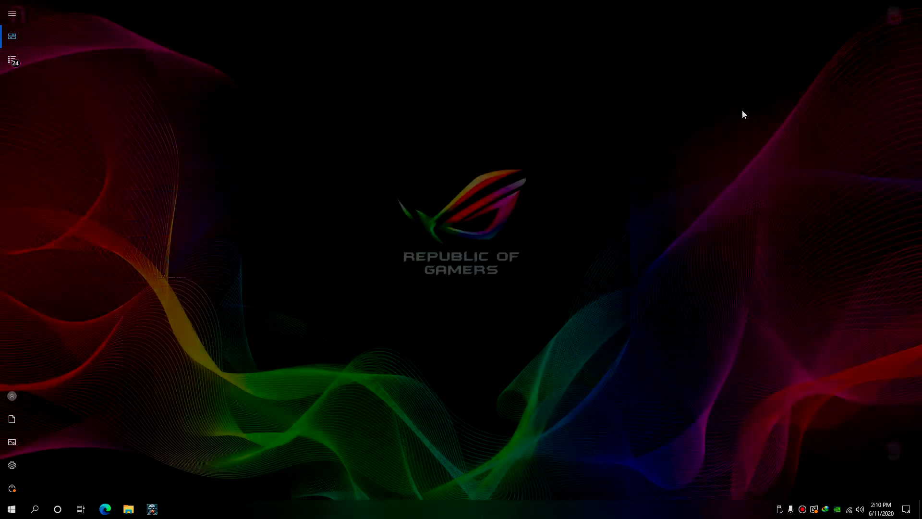
pyautogui.rightClick(162, 195)
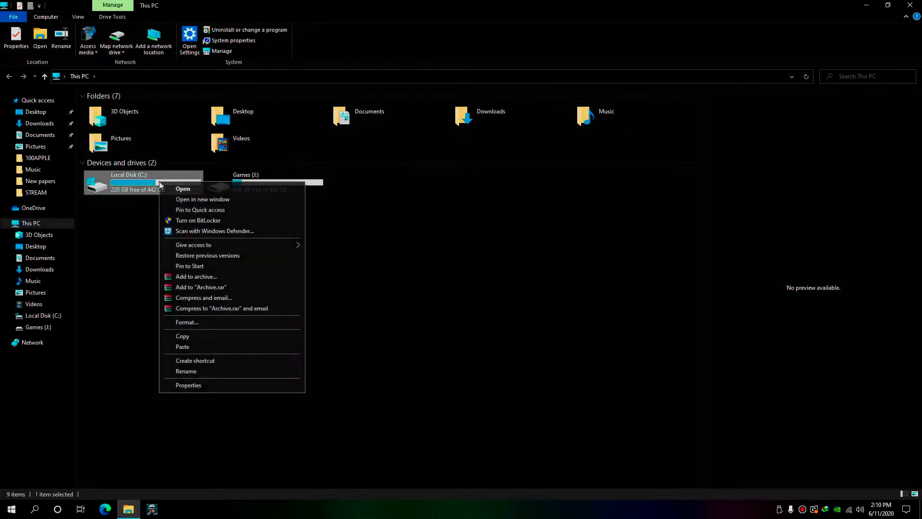
pyautogui.click(192, 384)
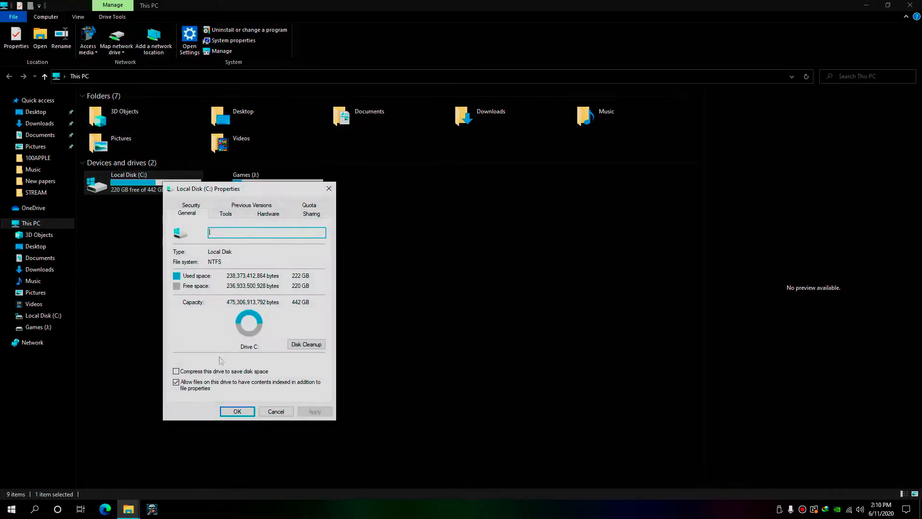
pyautogui.click(226, 217)
pyautogui.click(294, 306)
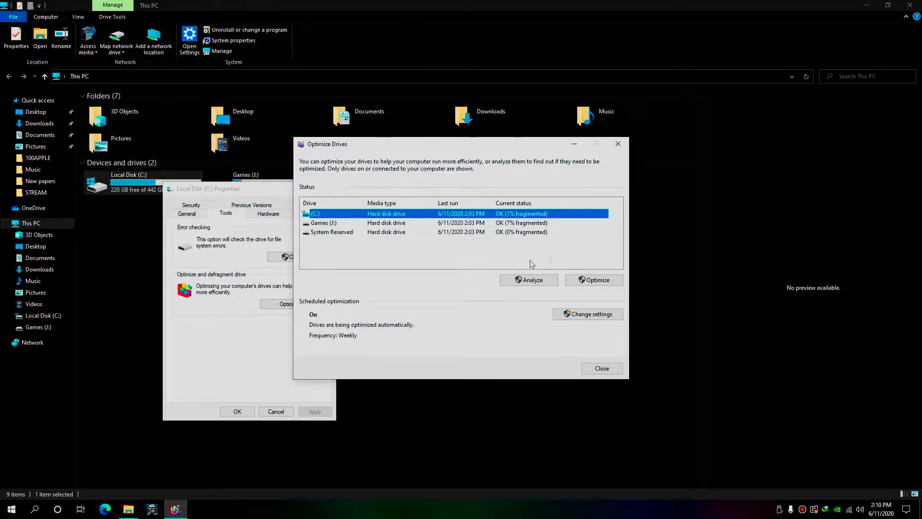
# Check the fragmentation status of the System Reserved, C: and Games (J:) drives, selecting Games (J:) last
pyautogui.click(552, 232)
pyautogui.keyDown('ctrl'); pyautogui.click(525, 213); pyautogui.keyUp('ctrl')
pyautogui.click(525, 213)
pyautogui.click(525, 222)
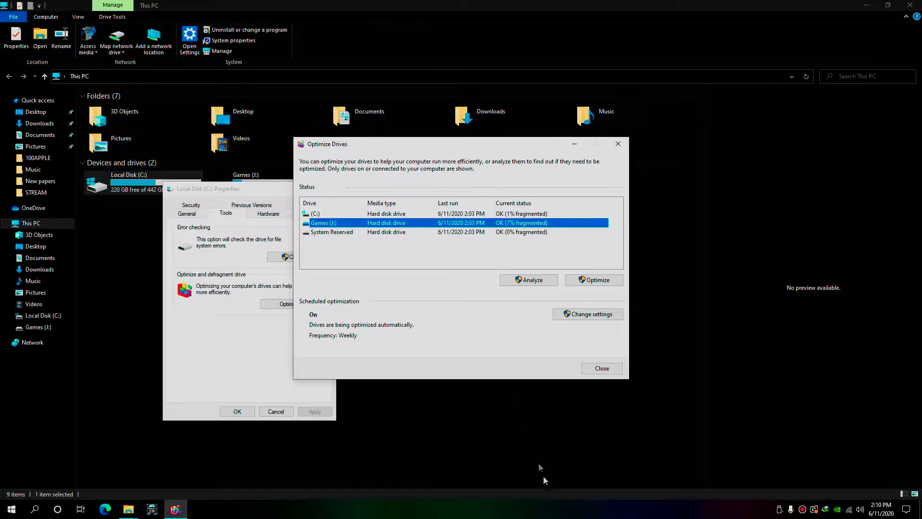
# Review the performance graphs for Memory, GPU 0 and Disk 0 (C: J:) in Task Manager, and close it
pyautogui.rightClick(574, 508)
pyautogui.click(605, 469)
pyautogui.click(232, 127)
pyautogui.click(235, 180)
pyautogui.click(240, 271)
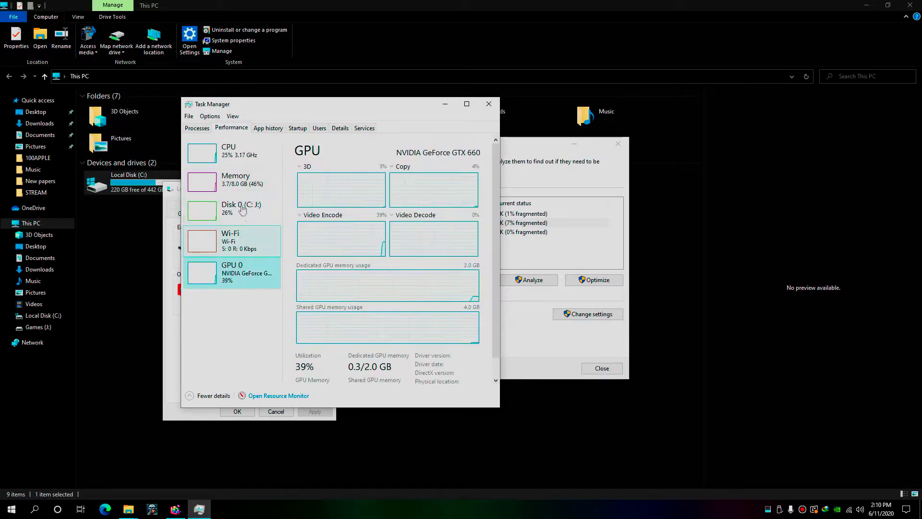
pyautogui.click(240, 211)
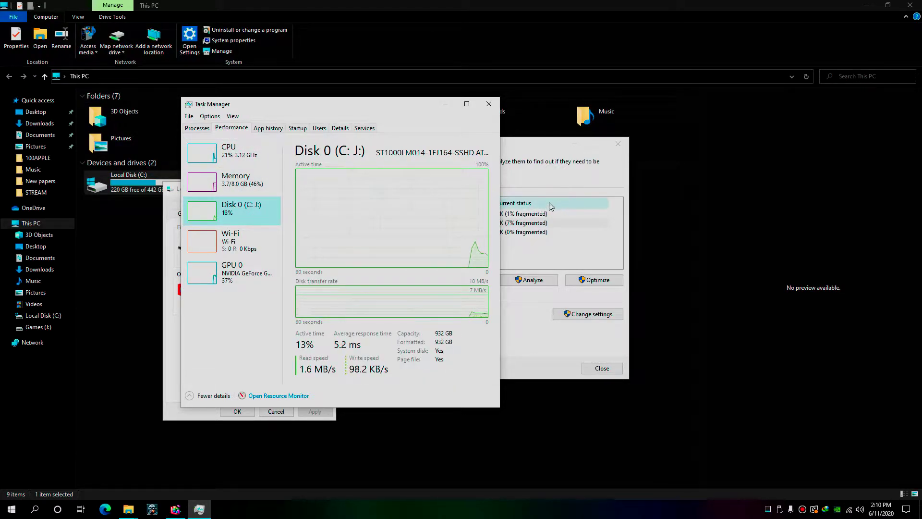
pyautogui.click(489, 104)
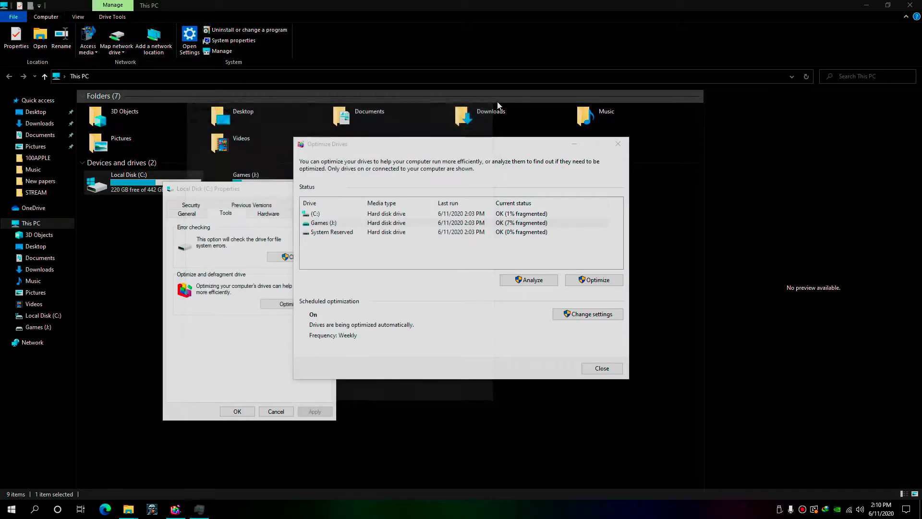
# Recheck the fragmentation status of each drive, close the drive optimization and Local Disk (C:) properties windows, and return to the desktop
pyautogui.click(520, 223)
pyautogui.click(547, 214)
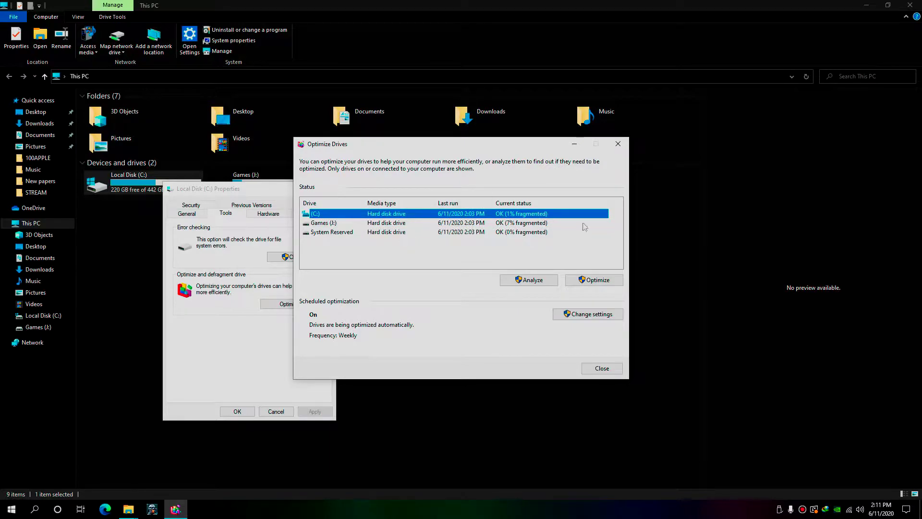
pyautogui.click(522, 223)
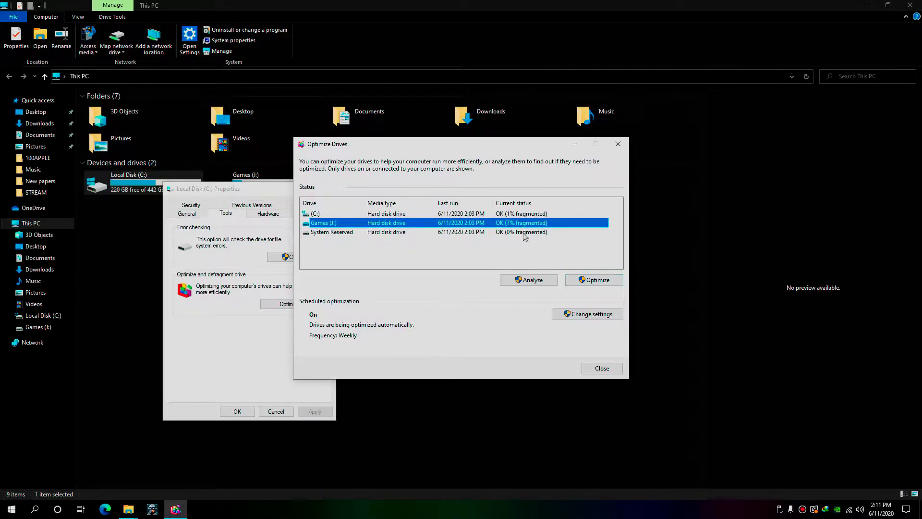
pyautogui.click(533, 232)
pyautogui.click(433, 214)
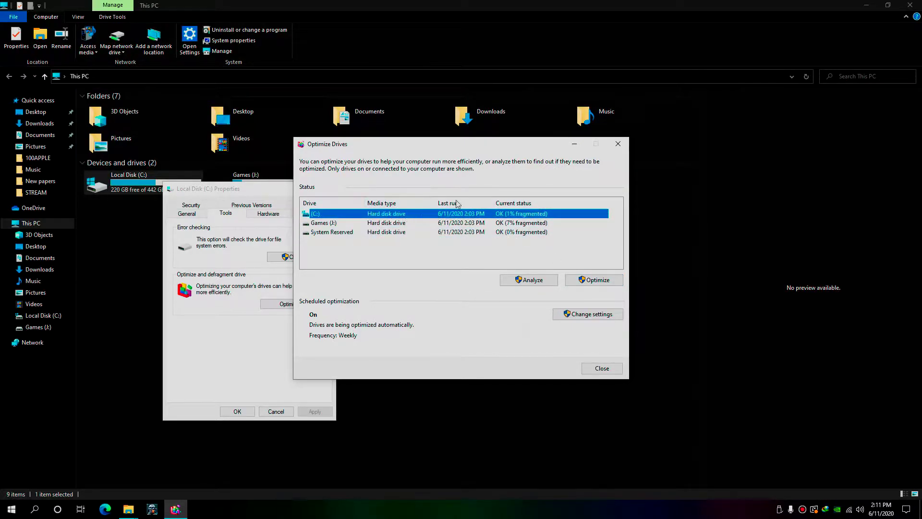
pyautogui.click(619, 145)
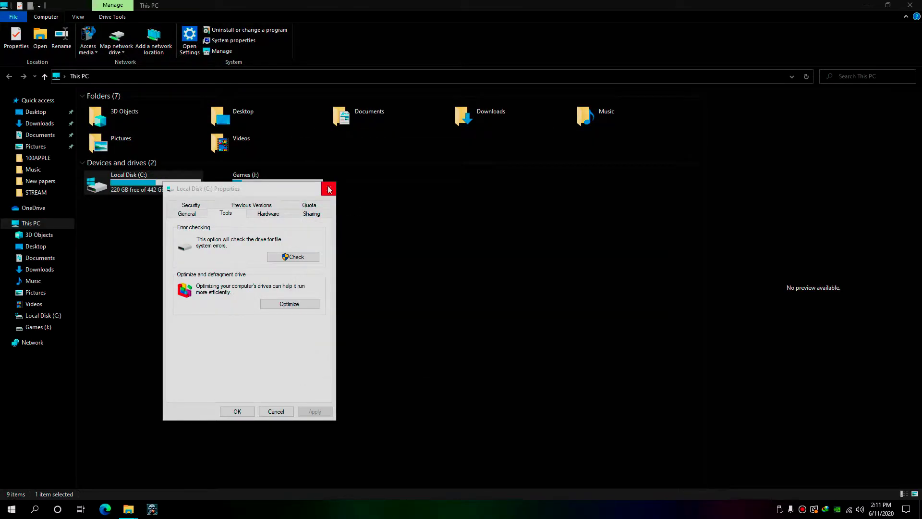
pyautogui.click(329, 189)
pyautogui.press('super+d')
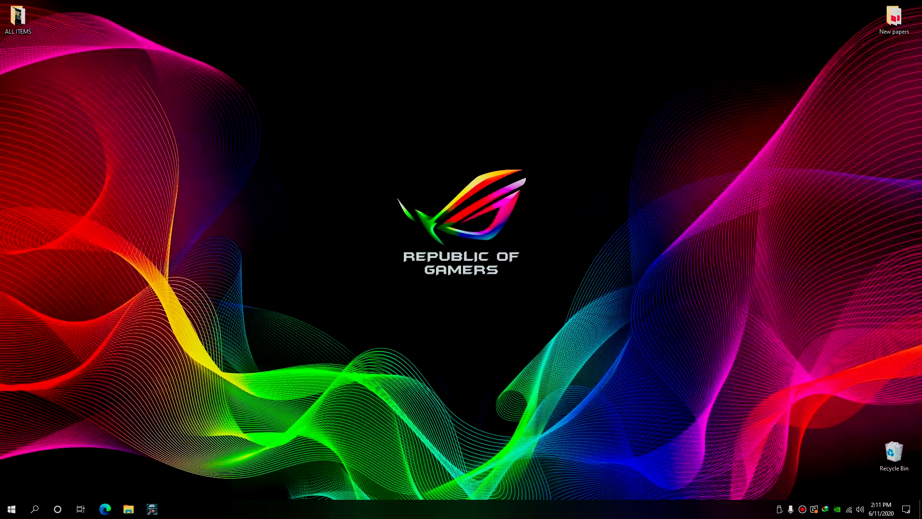
# Open the user's temporary files folder by running %temp% from the Run dialog
pyautogui.press('super')
pyautogui.write('run')
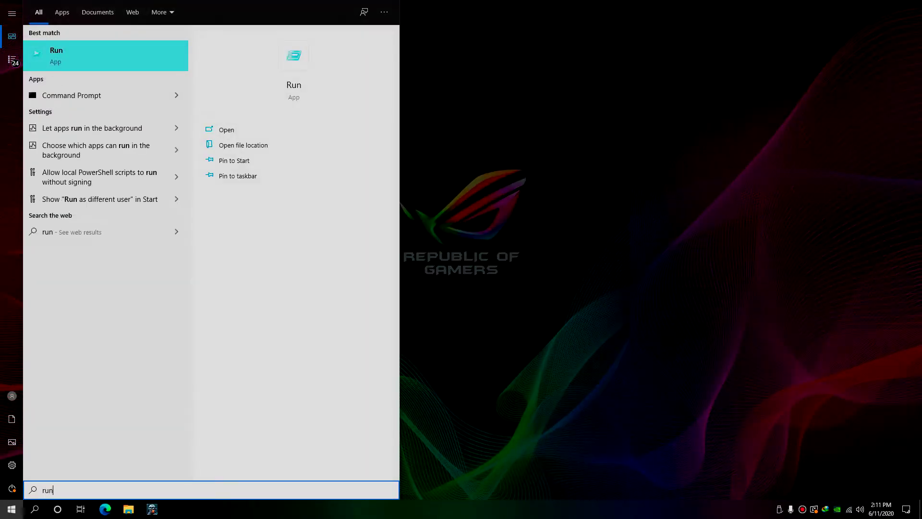
pyautogui.rightClick(81, 69)
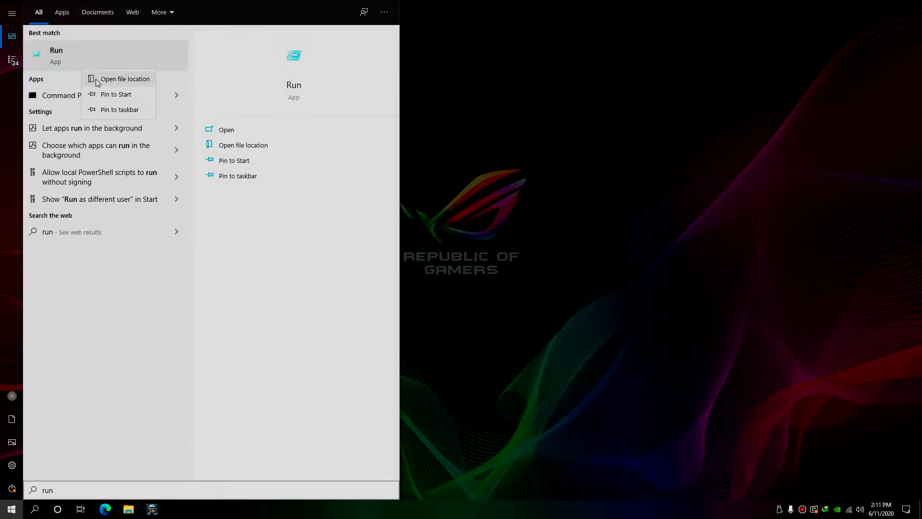
pyautogui.click(95, 58)
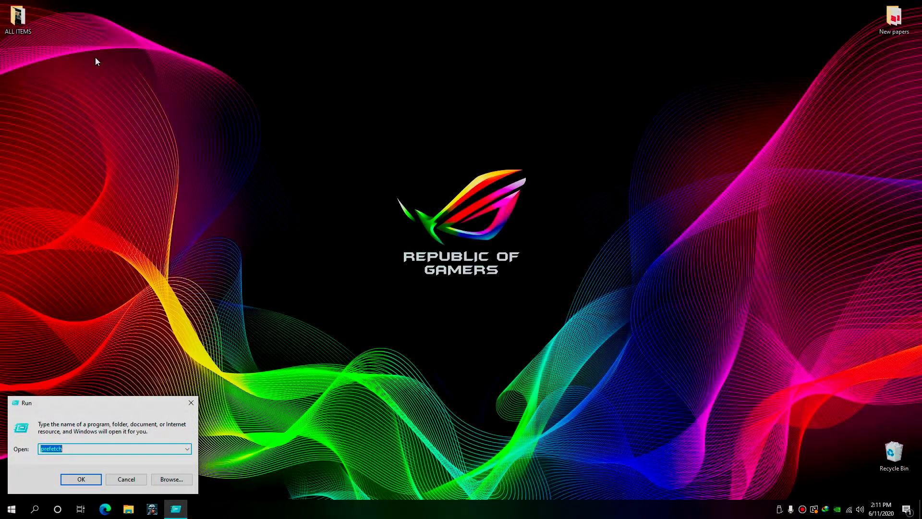
pyautogui.write('%te')
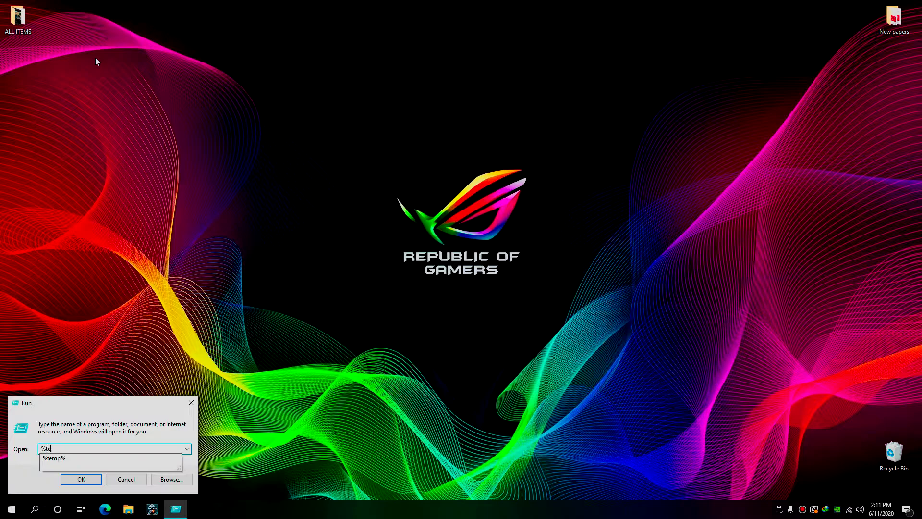
pyautogui.write('mp%')
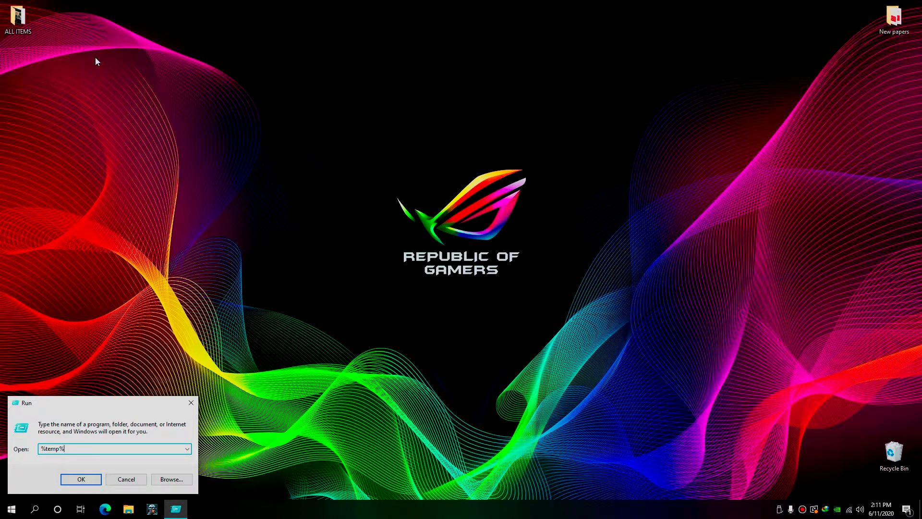
pyautogui.press('Return')
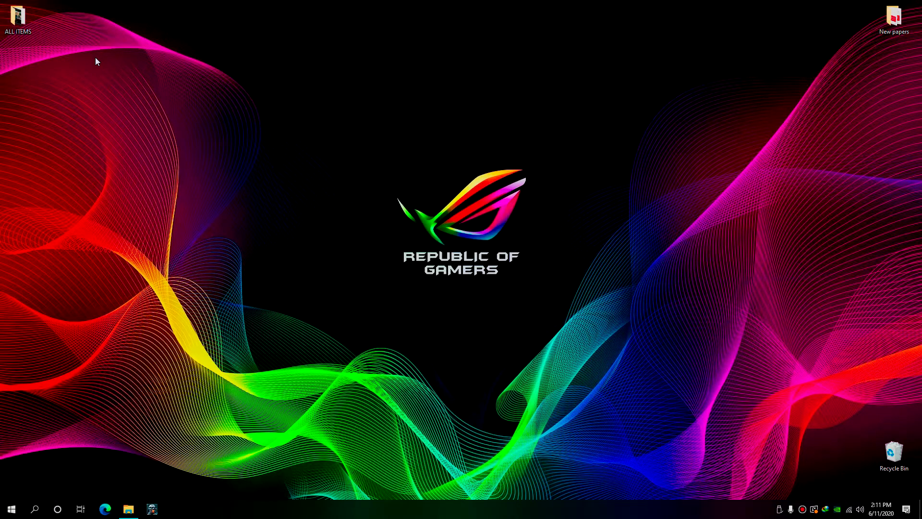
# Delete all items in the user's Temp folder, skipping the file in use, and close the folder window
pyautogui.scroll(-18, 345, 177)
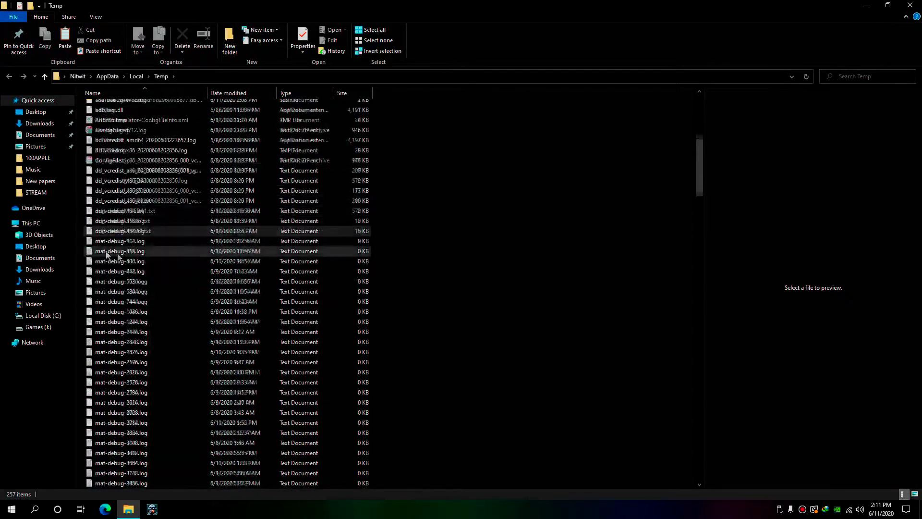
pyautogui.moveTo(698, 202); pyautogui.dragTo(714, 102)
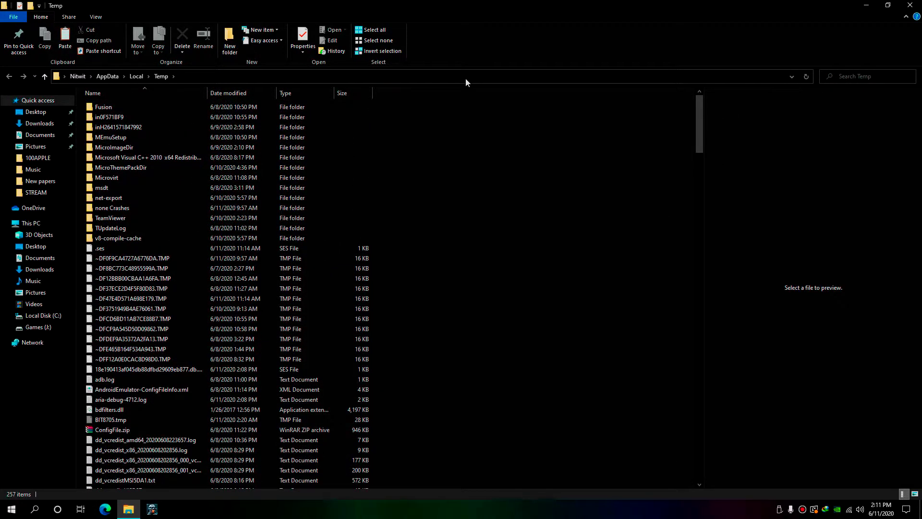
pyautogui.hotkey('ctrl', 'a')
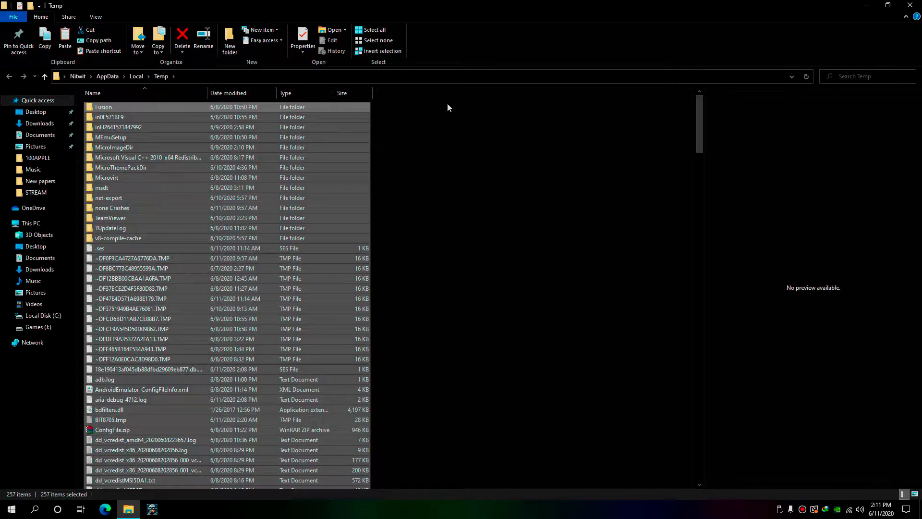
pyautogui.press('Delete')
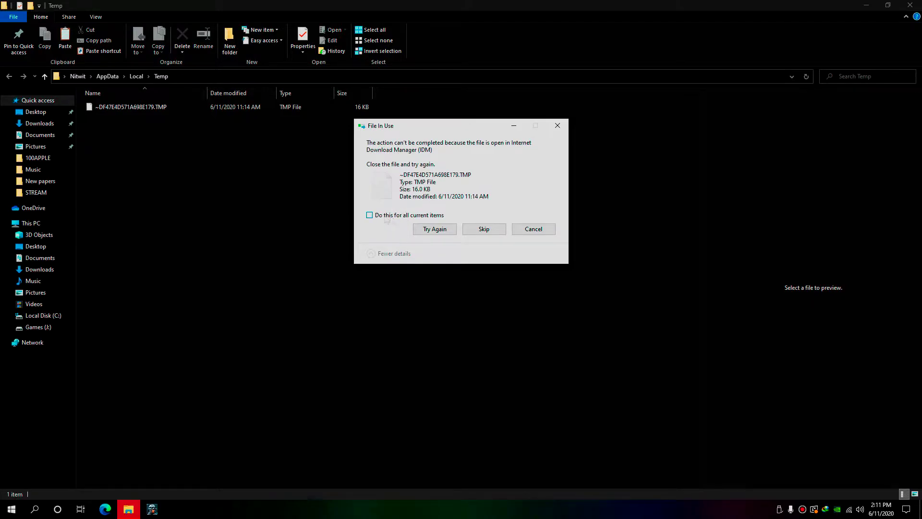
pyautogui.click(481, 231)
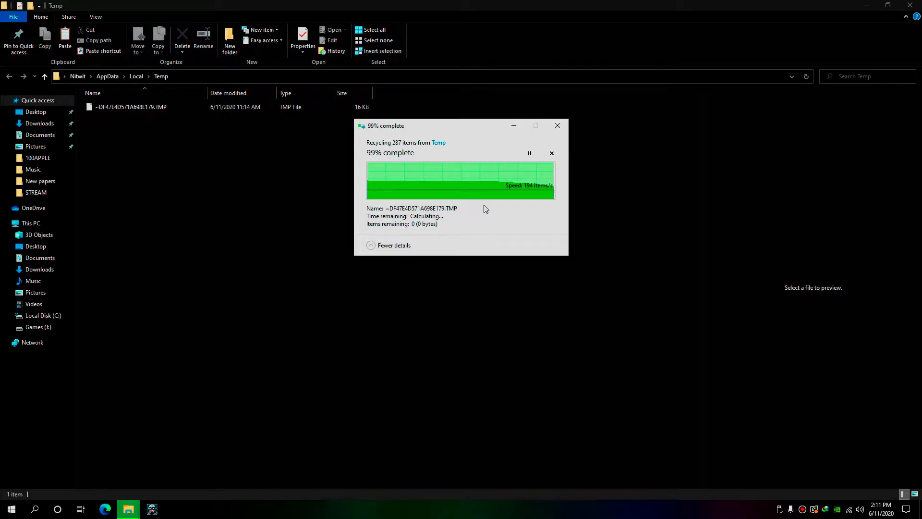
pyautogui.click(909, 5)
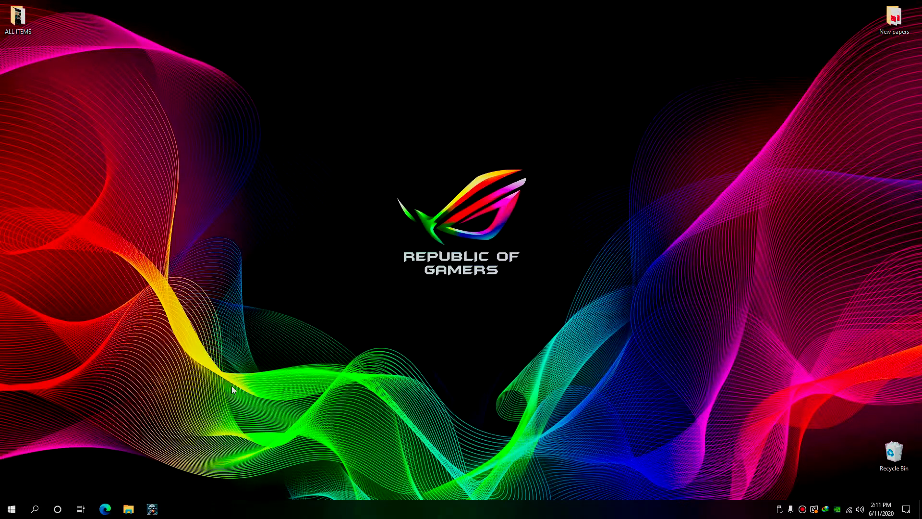
# Open the Windows Temp folder by running temp from the Run dialog
pyautogui.press('super')
pyautogui.write('run')
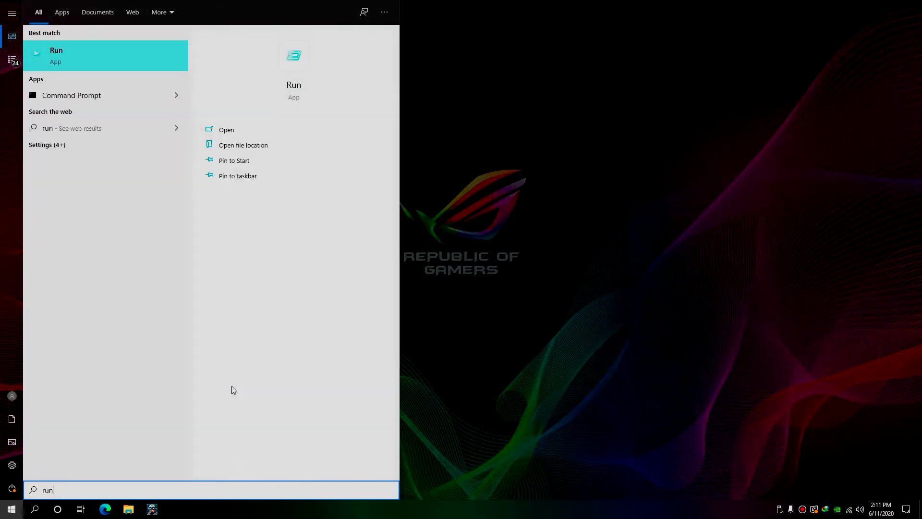
pyautogui.press('Return')
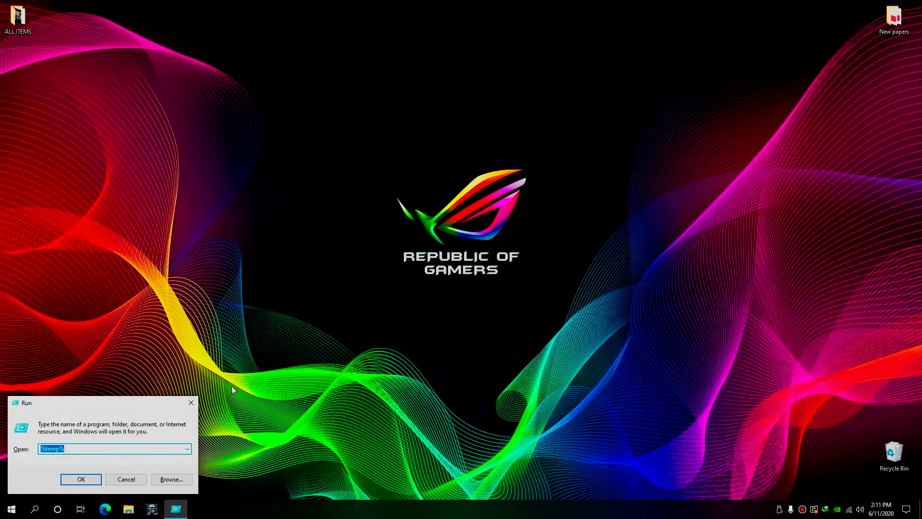
pyautogui.write('%temp')
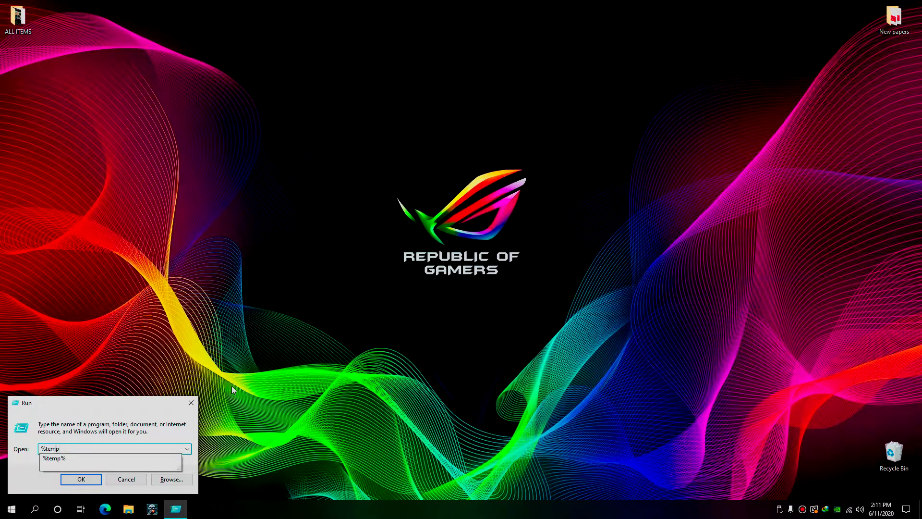
pyautogui.press('BackSpace')
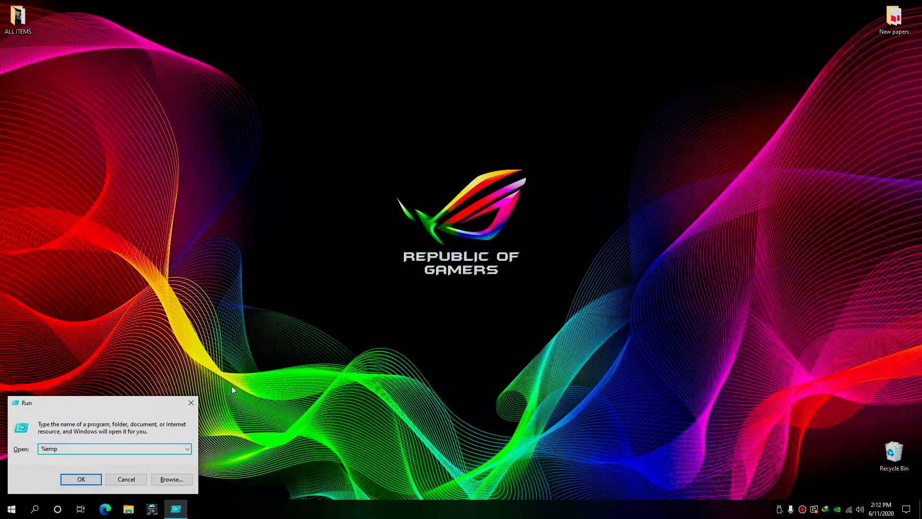
pyautogui.press('Return')
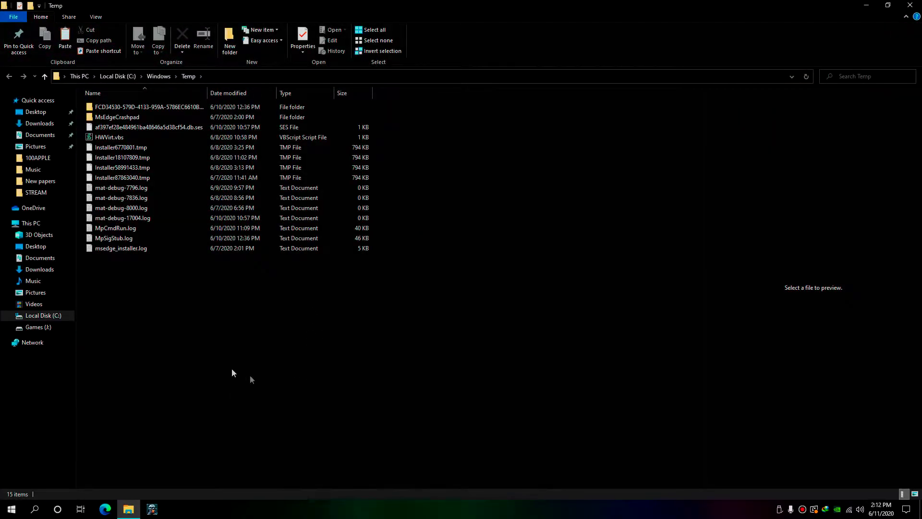
# Delete all items in the Windows Temp folder, skipping the file in use, and return to the desktop
pyautogui.hotkey('ctrl', 'a')
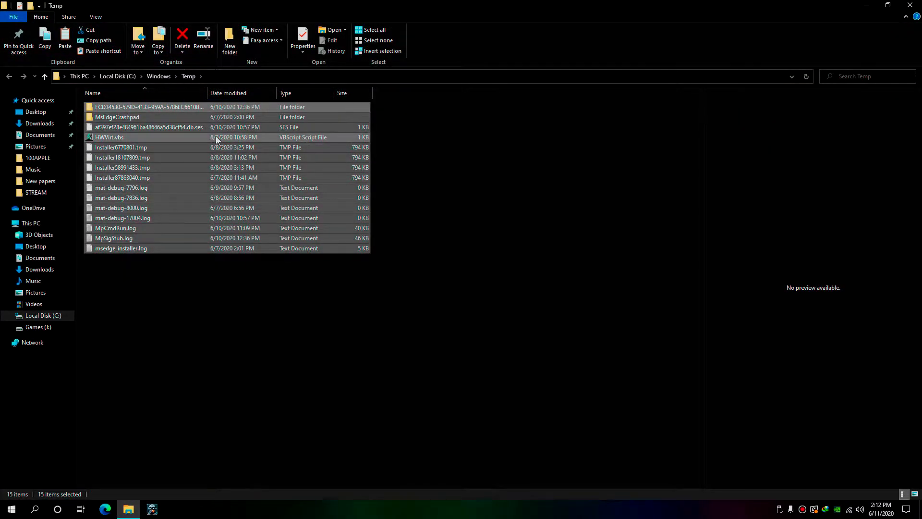
pyautogui.press('Delete')
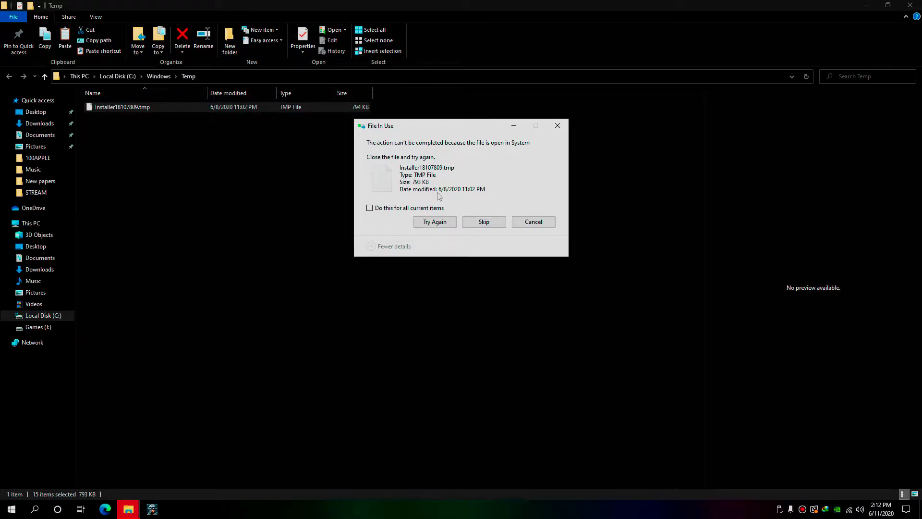
pyautogui.click(466, 219)
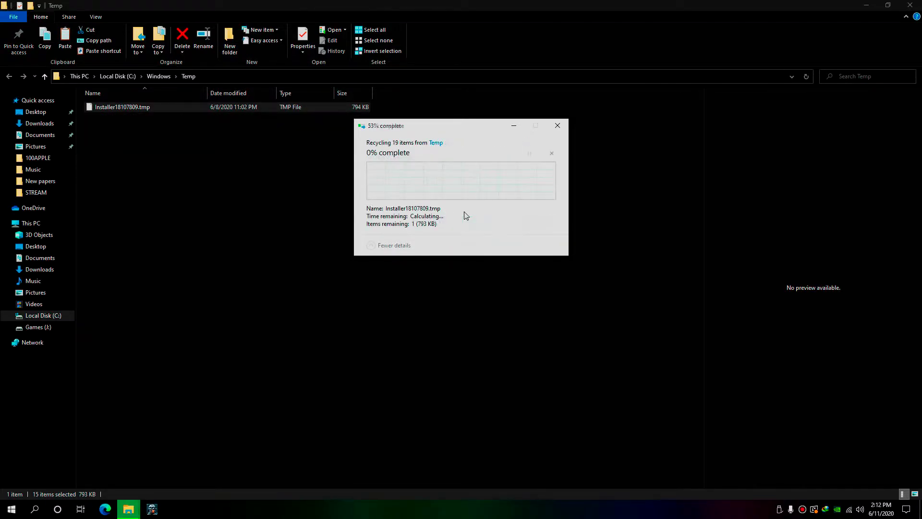
pyautogui.press('super+d')
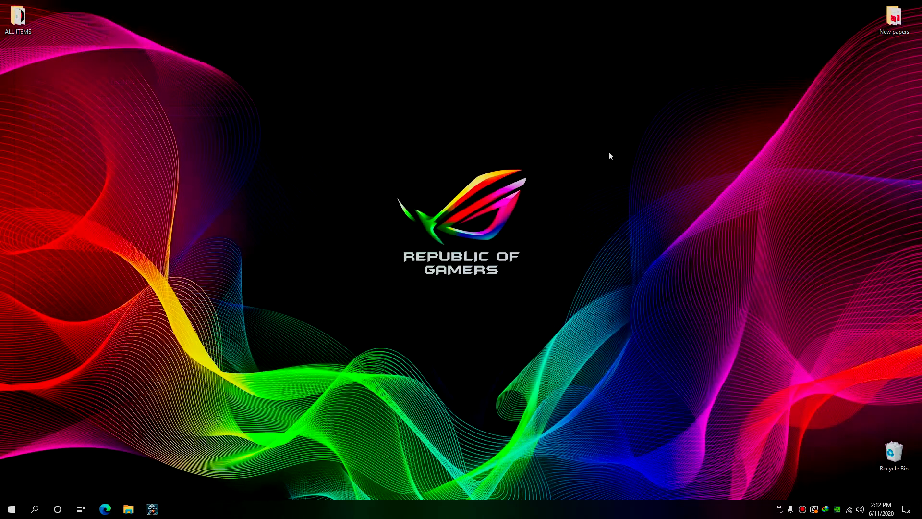
# Open the Windows prefetch folder by running prefetch from the Run dialog, granting permanent access to the folder
pyautogui.press('super')
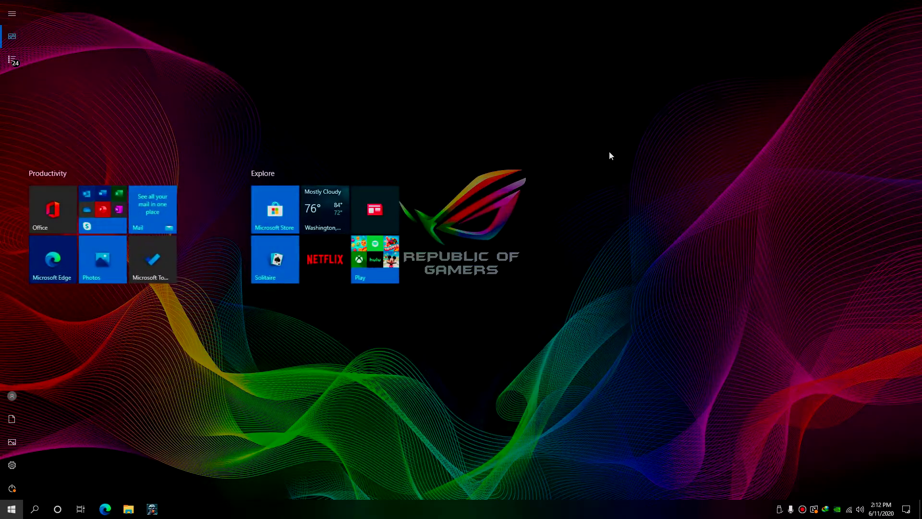
pyautogui.write('run')
pyautogui.press('Return')
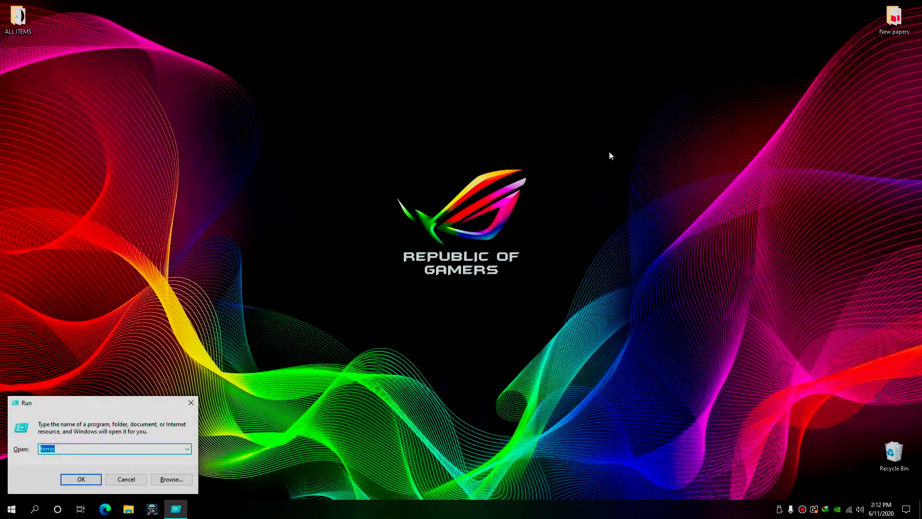
pyautogui.write('prefetch')
pyautogui.press('Return')
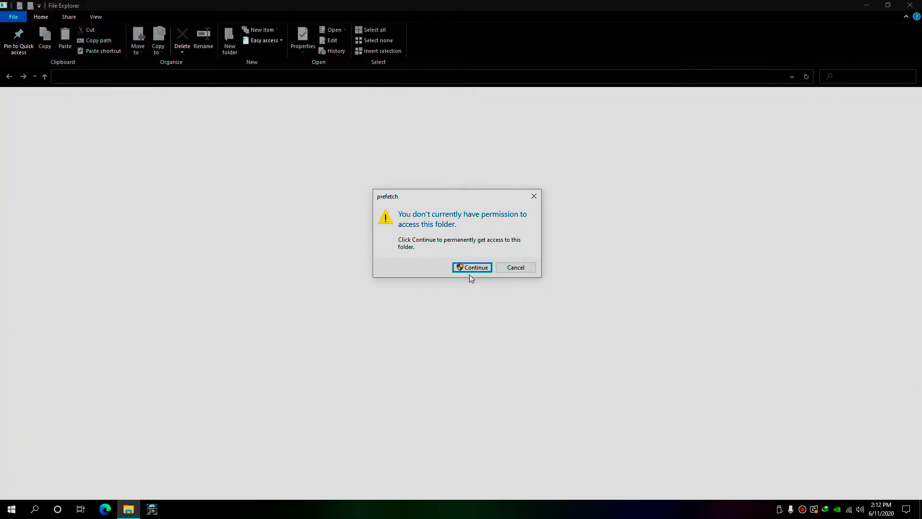
pyautogui.click(472, 268)
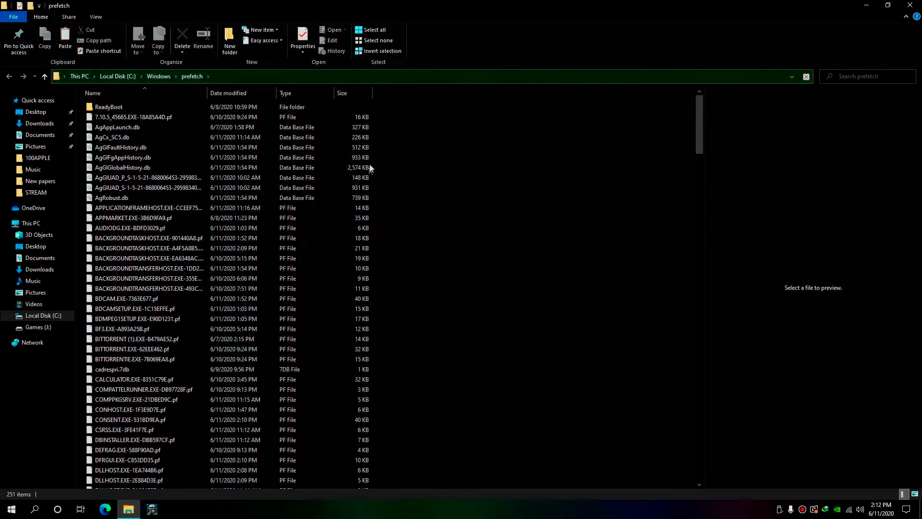
# Delete all items in the prefetch folder, skipping files in use, and close the folder window
pyautogui.hotkey('ctrl', 'a')
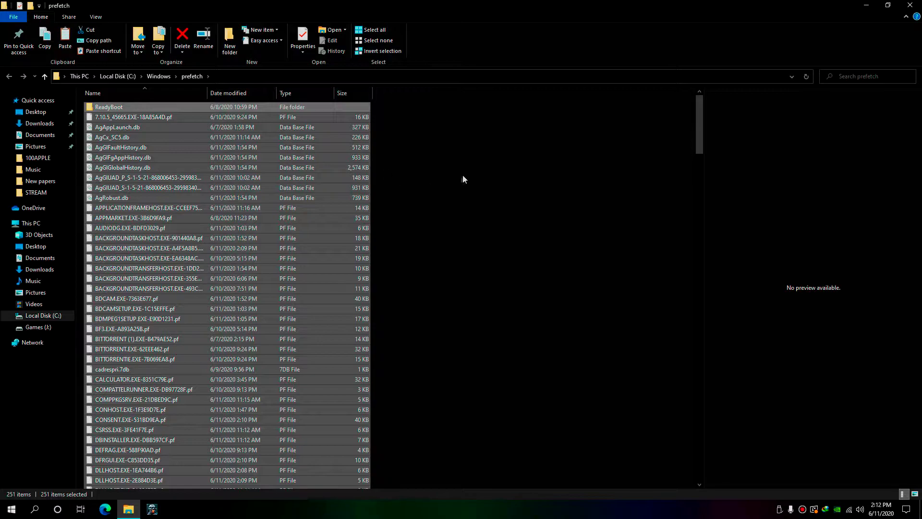
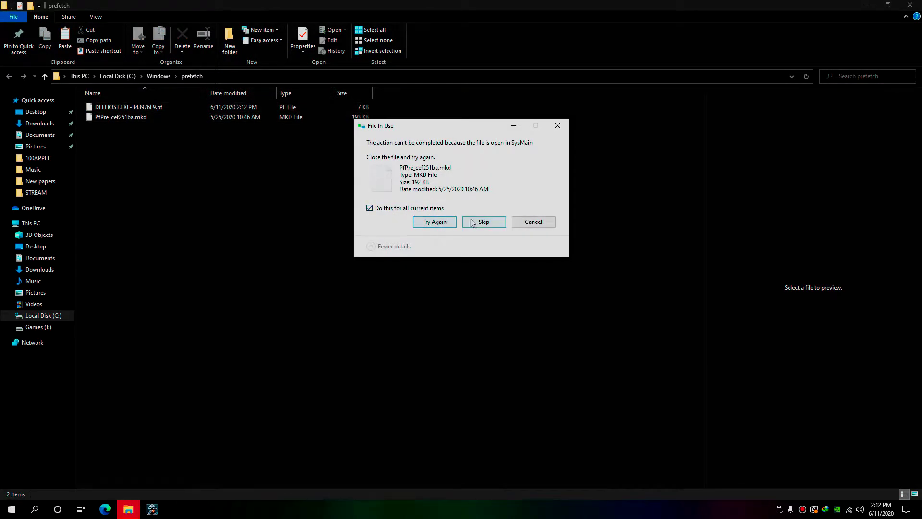
pyautogui.click(470, 222)
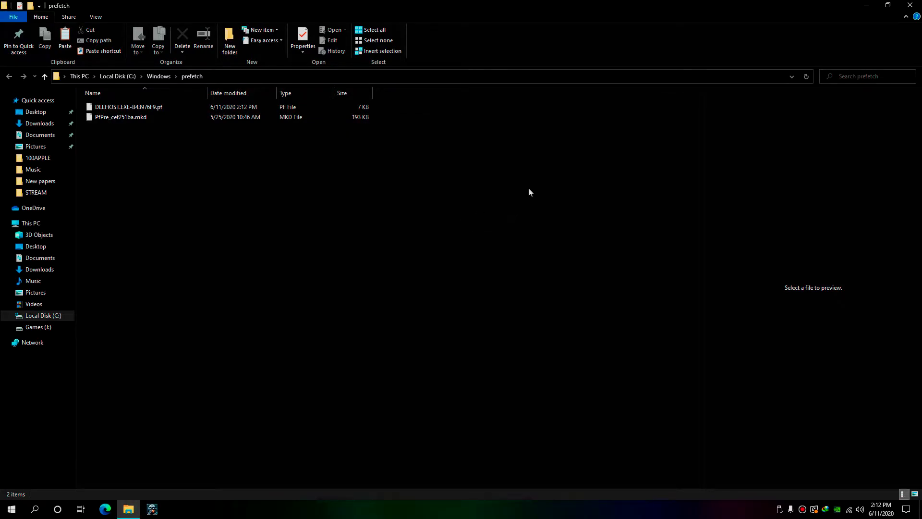
pyautogui.click(909, 4)
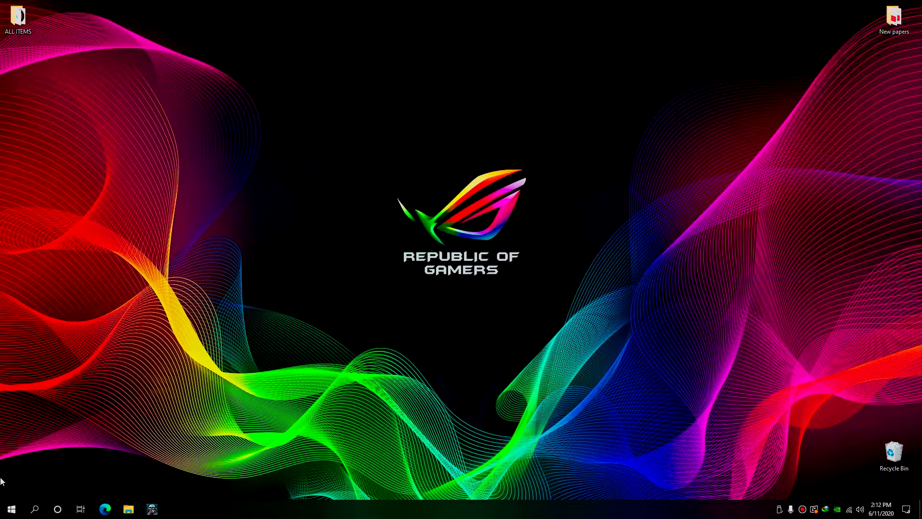
# Open This PC by searching for it from the desktop
pyautogui.press('super')
pyautogui.write('T')
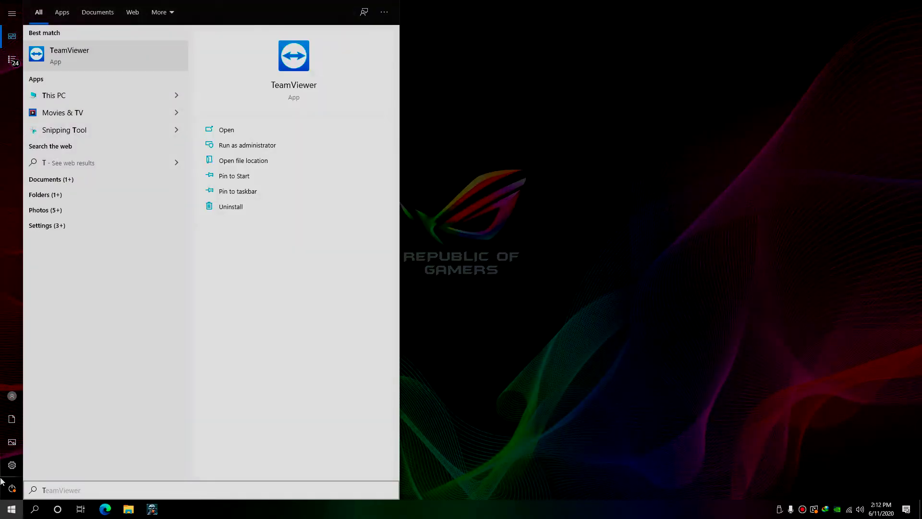
pyautogui.press('super')
pyautogui.press('super')
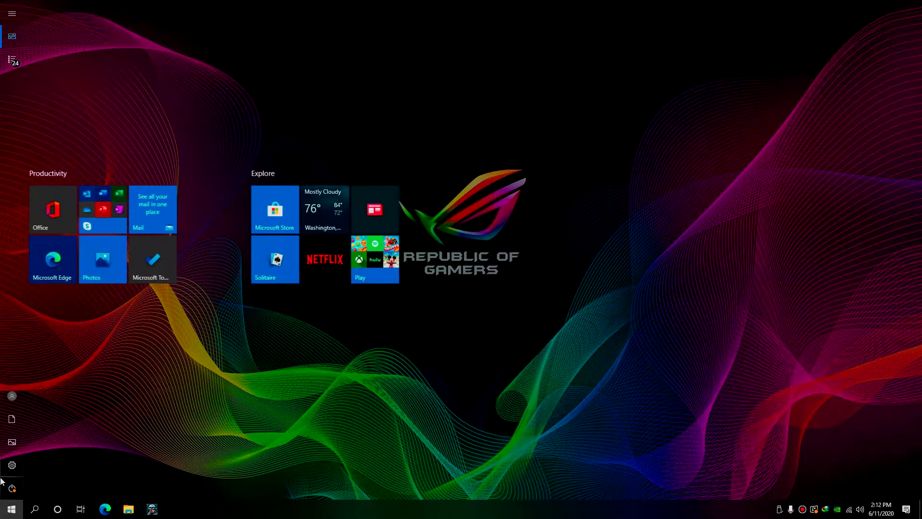
pyautogui.write('This')
pyautogui.press('Return')
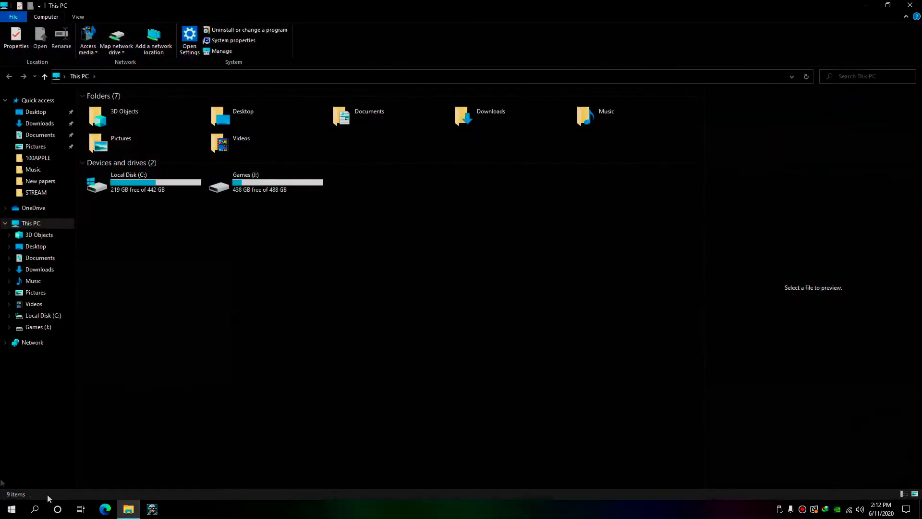
# Start Disk Cleanup for Local Disk (C:) from the drive's properties
pyautogui.rightClick(157, 188)
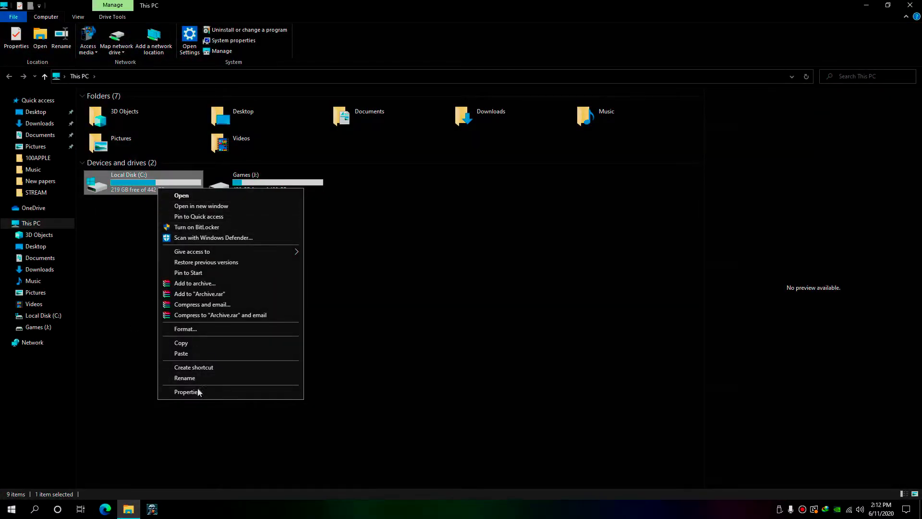
pyautogui.click(198, 390)
pyautogui.click(307, 352)
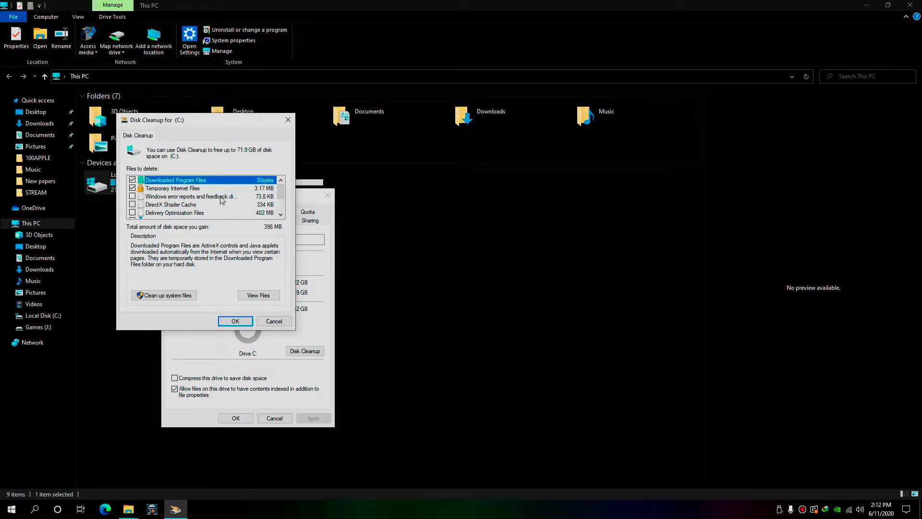
# Review the file categories in Disk Cleanup and include the Recycle Bin among the files to delete
pyautogui.scroll(-2, 281, 197)
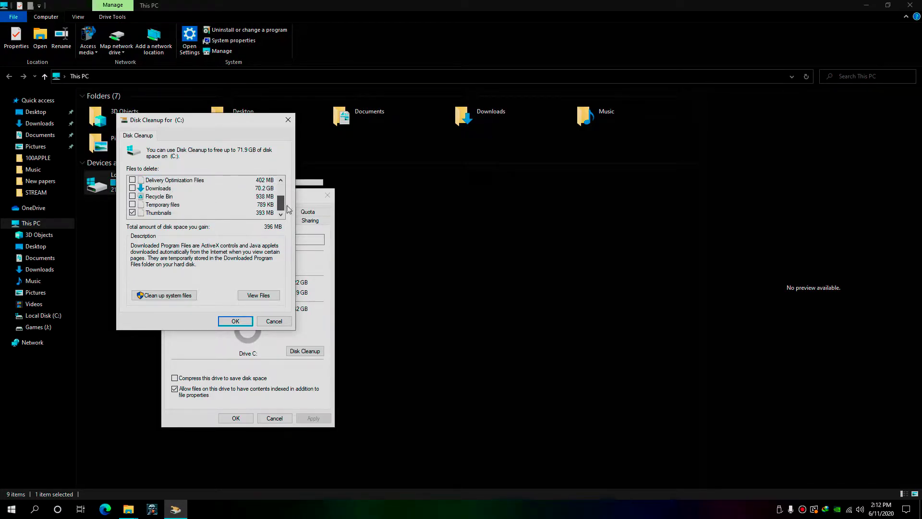
pyautogui.scroll(2, 283, 201)
pyautogui.scroll(-2, 283, 201)
pyautogui.click(138, 197)
pyautogui.click(132, 197)
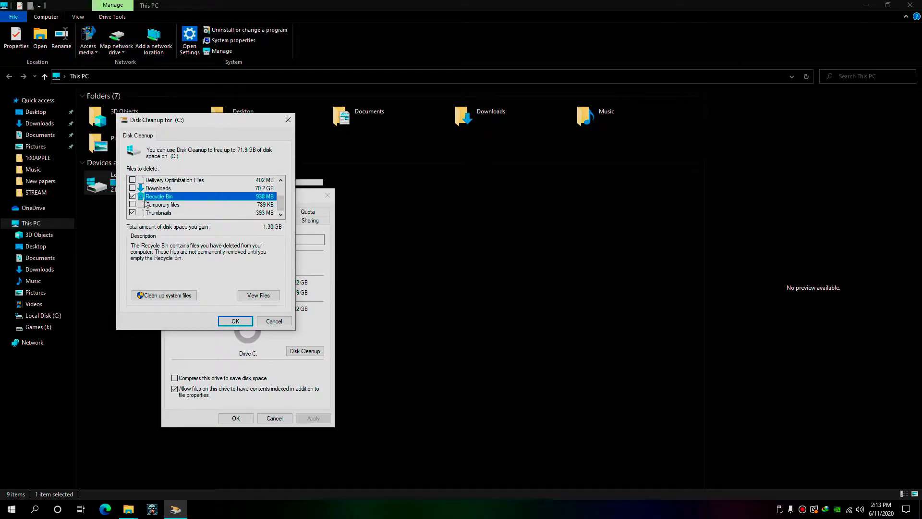
pyautogui.moveTo(281, 206); pyautogui.dragTo(283, 193)
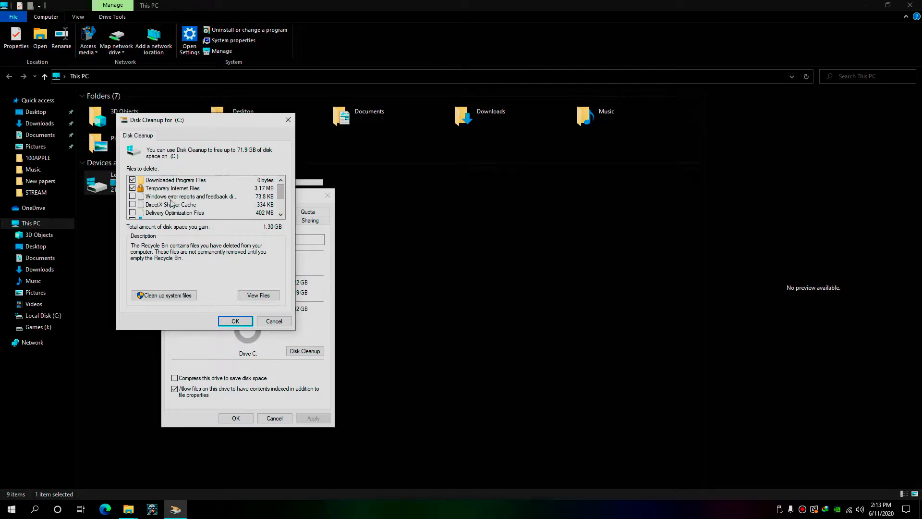
# Run the cleanup with permanent deletion of the selected files, and close the drive properties and This PC windows
pyautogui.click(235, 321)
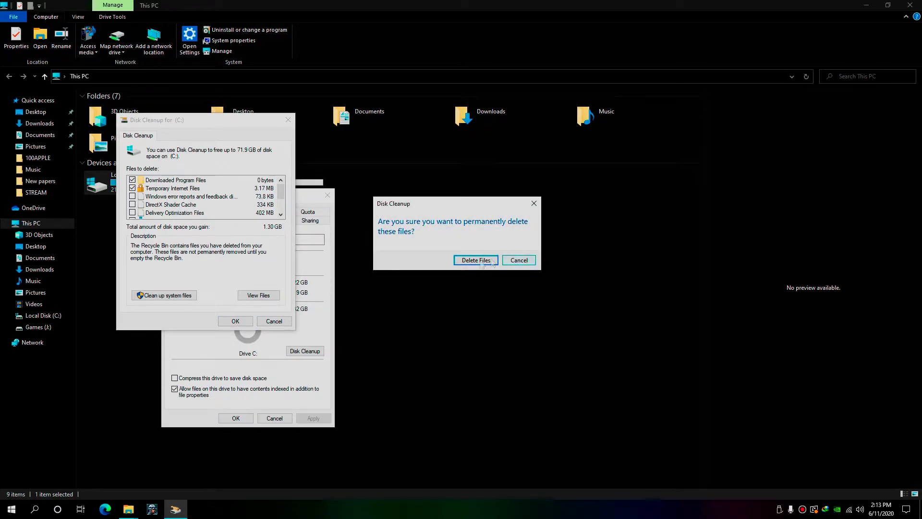
pyautogui.click(475, 262)
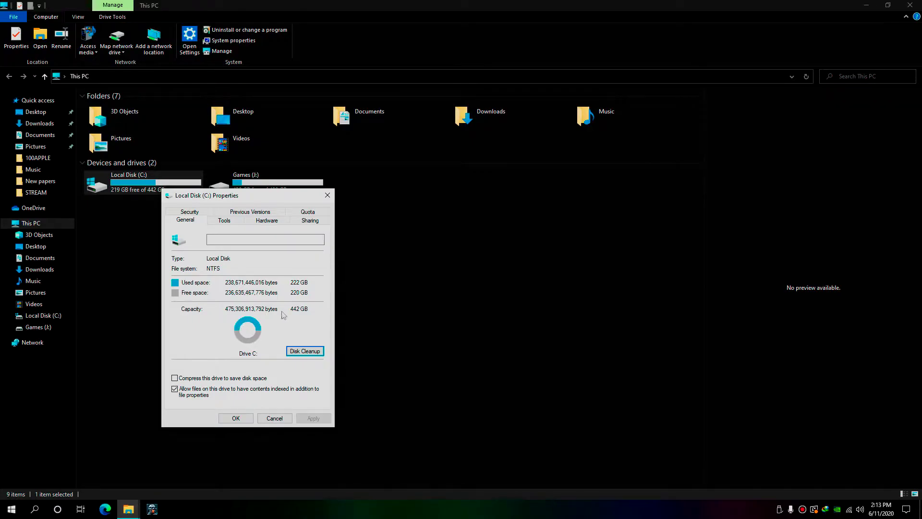
pyautogui.click(328, 195)
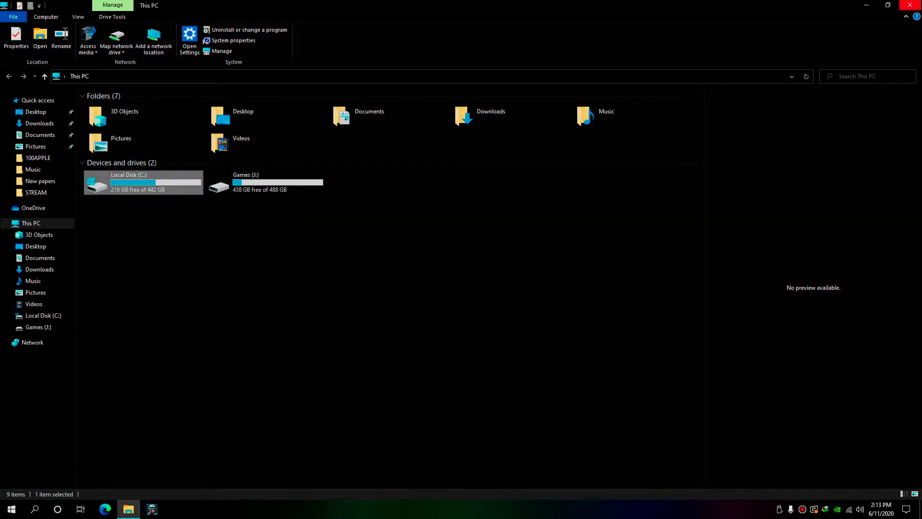
pyautogui.click(910, 5)
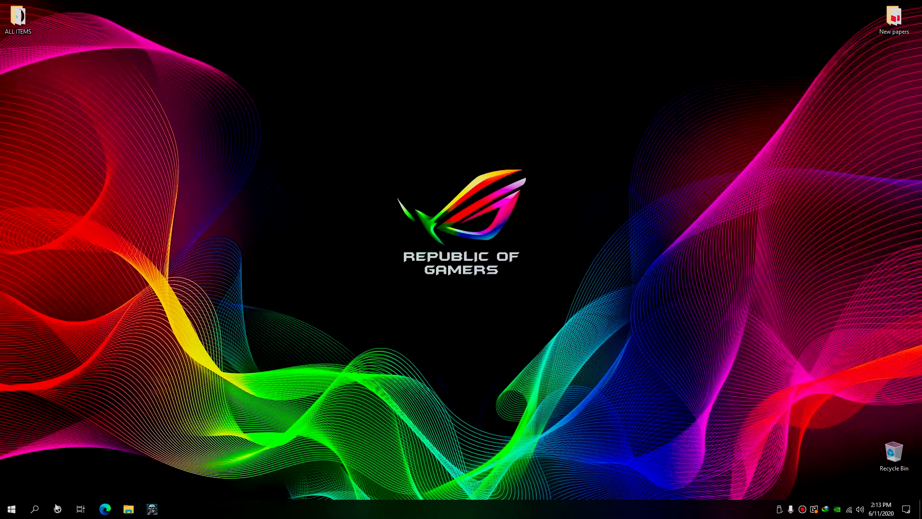
# Reopen This PC through search and display the computer's system properties page
pyautogui.click(11, 509)
pyautogui.click(11, 509)
pyautogui.click(12, 509)
pyautogui.write('T')
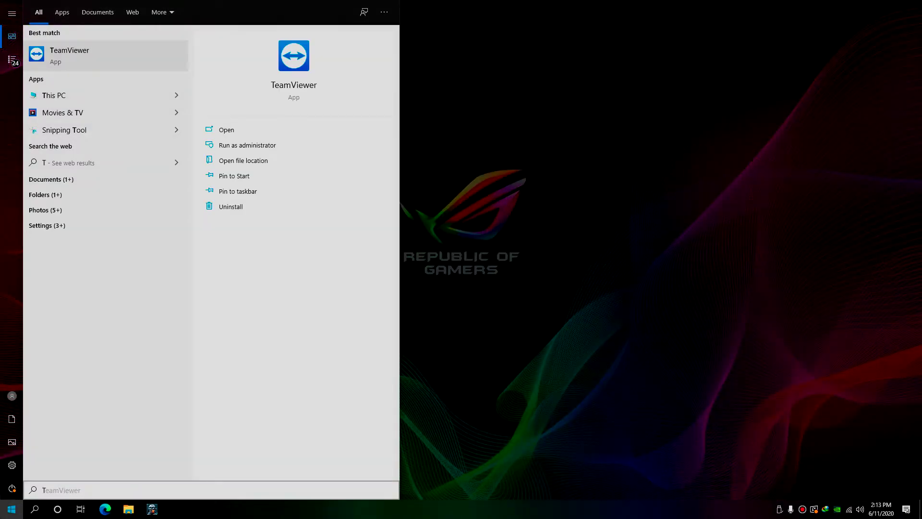
pyautogui.click(12, 509)
pyautogui.click(11, 509)
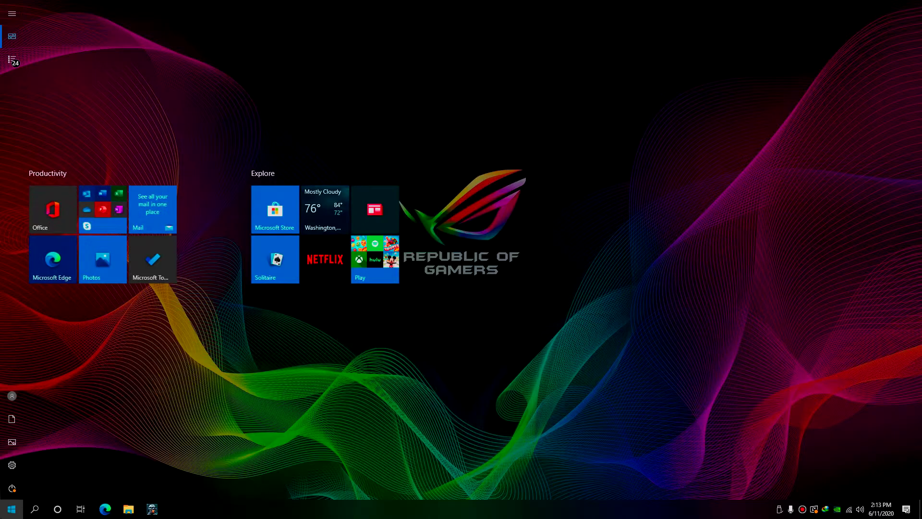
pyautogui.write('this')
pyautogui.press('Return')
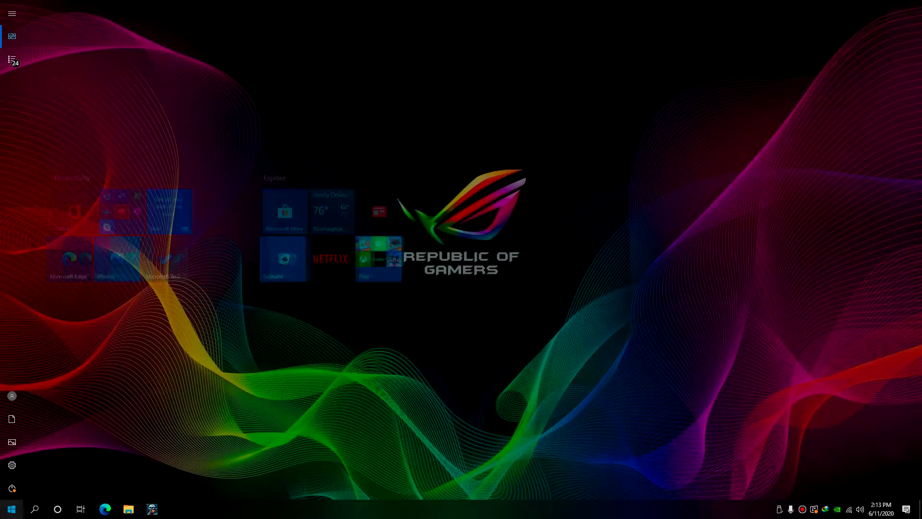
pyautogui.rightClick(160, 213)
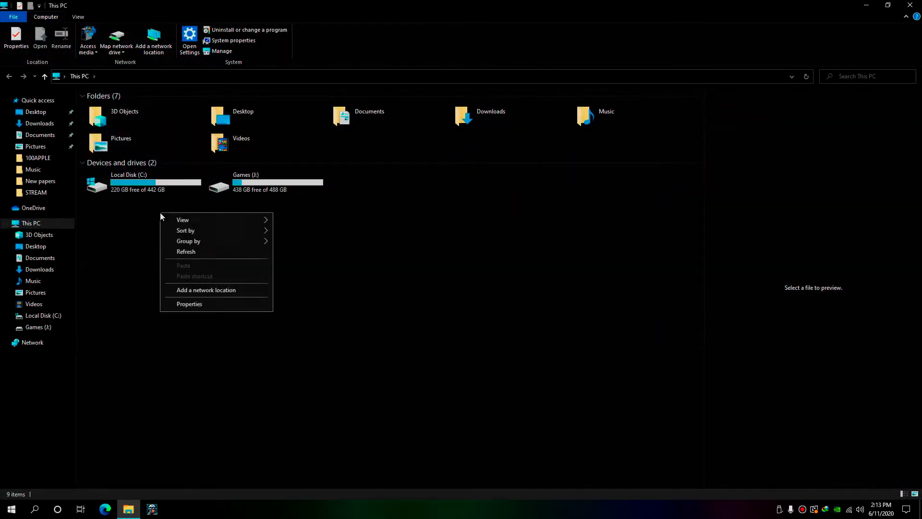
pyautogui.click(190, 303)
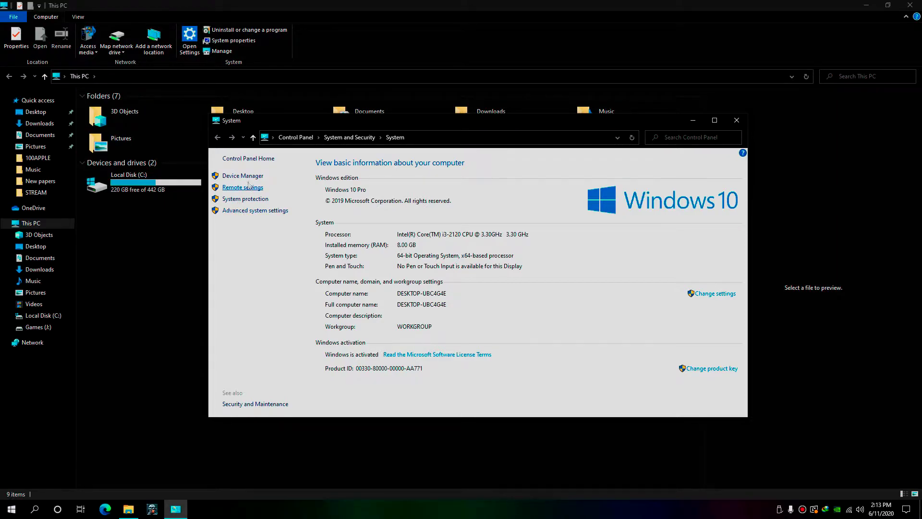
# In the advanced system performance settings, set visual effects to "Let Windows choose what's best for my computer" and apply it
pyautogui.click(255, 211)
pyautogui.moveTo(48, 19); pyautogui.dragTo(358, 132)
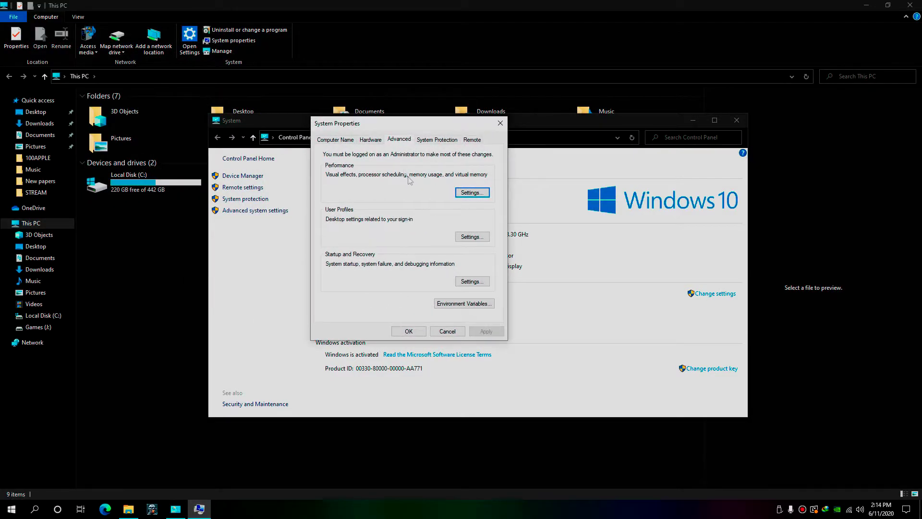
pyautogui.click(467, 193)
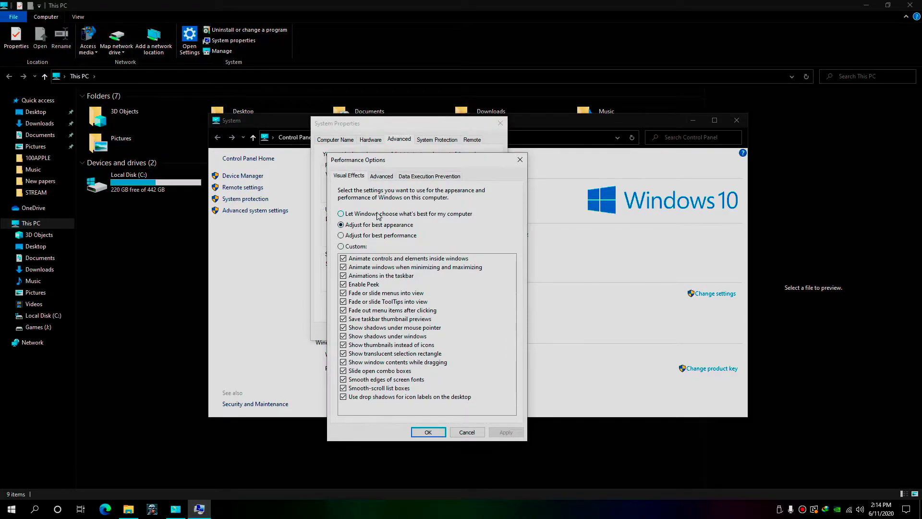
pyautogui.click(408, 215)
pyautogui.click(505, 434)
pyautogui.click(428, 432)
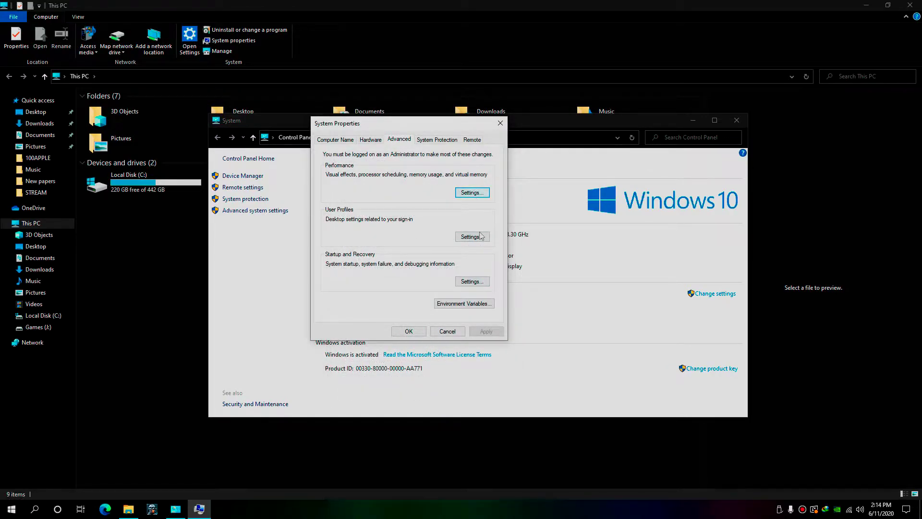
# Reopen the performance settings and open the Virtual Memory configuration
pyautogui.click(472, 194)
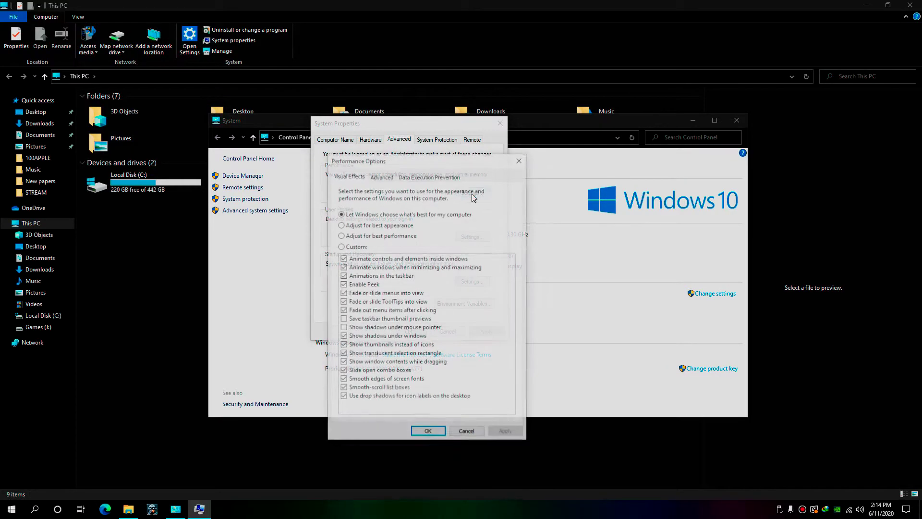
pyautogui.click(390, 176)
pyautogui.click(490, 298)
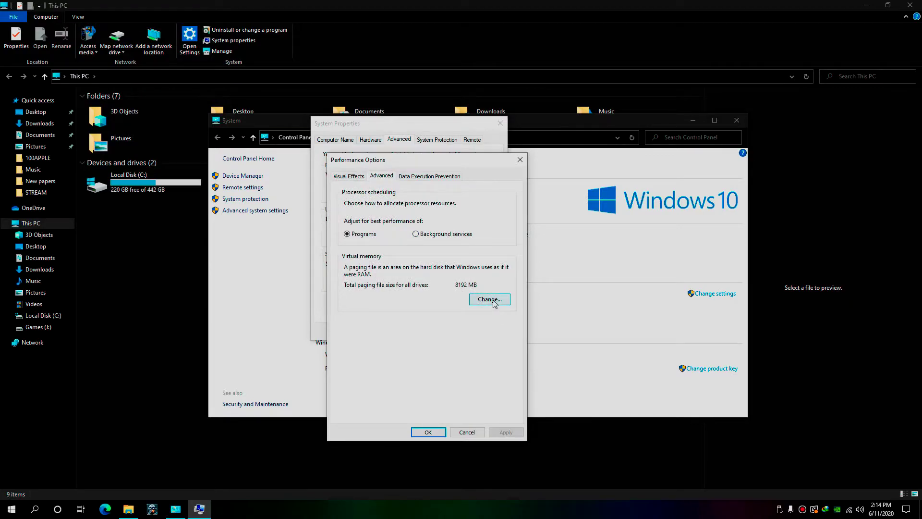
# Try a custom paging file of 1024 MB initial and maximum size for drive C without automatic management, and cancel the dialog
pyautogui.click(380, 203)
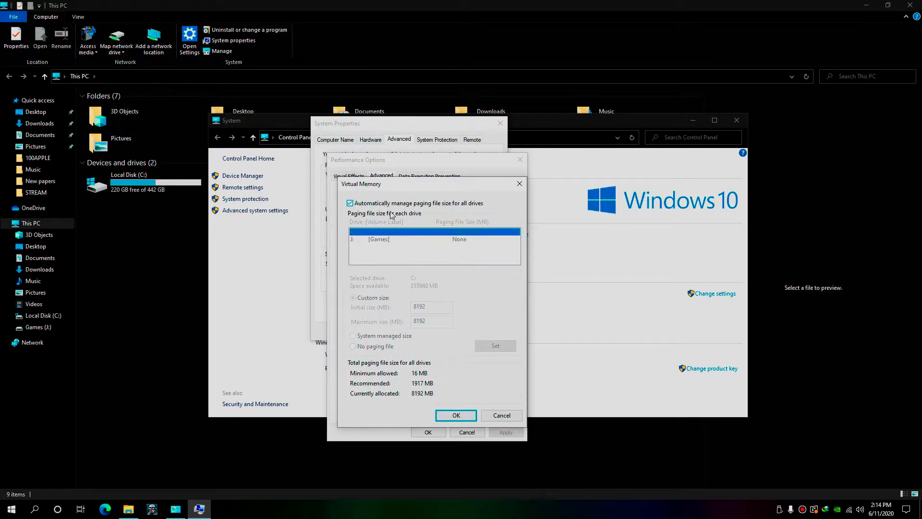
pyautogui.moveTo(449, 188); pyautogui.dragTo(423, 164)
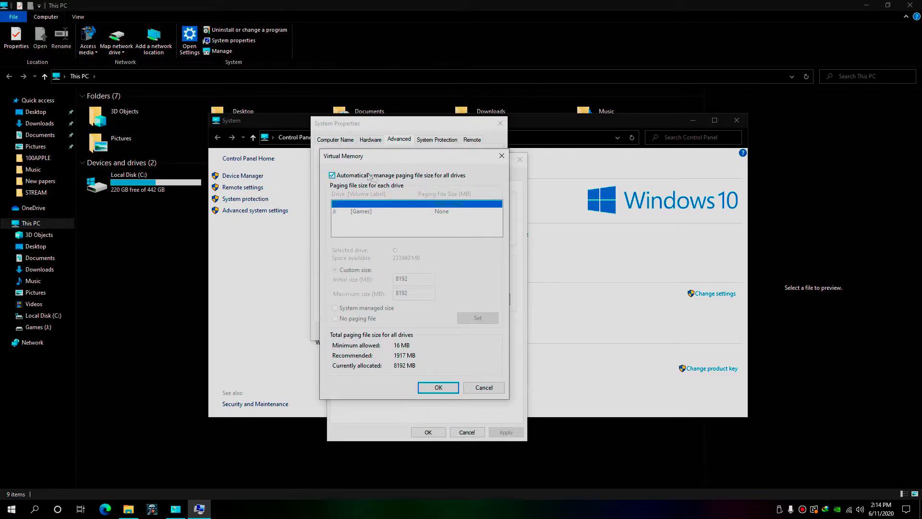
pyautogui.click(332, 175)
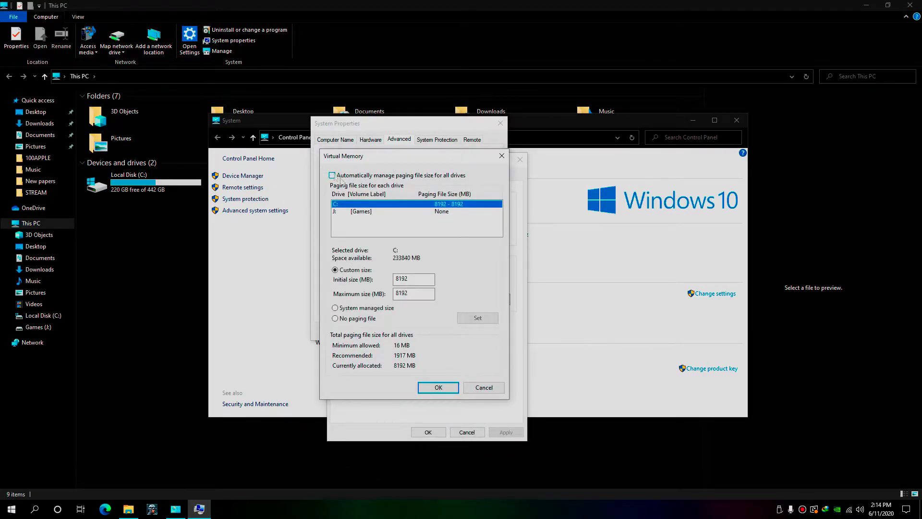
pyautogui.click(356, 319)
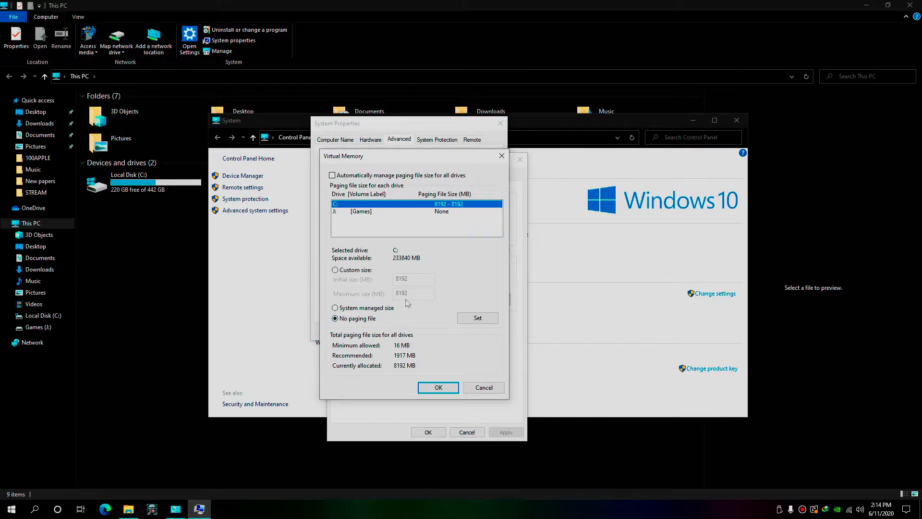
pyautogui.click(357, 269)
pyautogui.press('Tab')
pyautogui.press('Tab')
pyautogui.hotkey('shift', 'Tab')
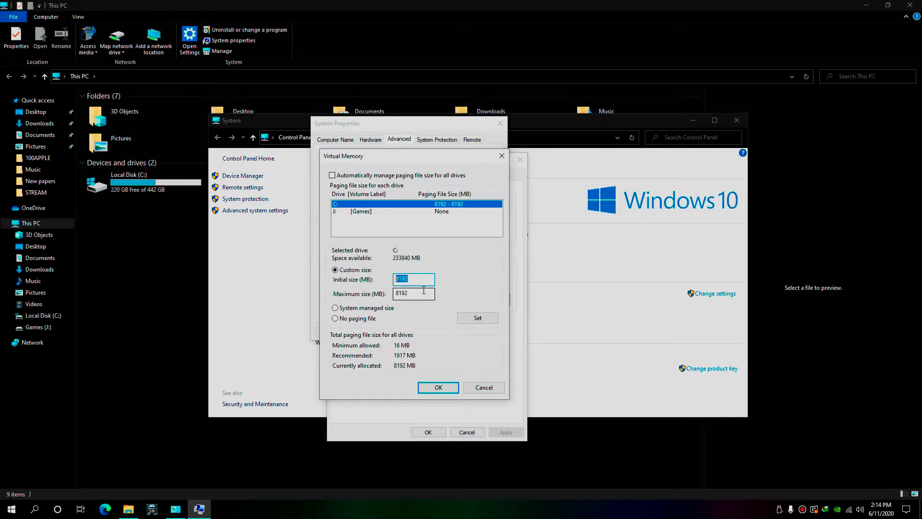
pyautogui.write('10')
pyautogui.press('Tab')
pyautogui.write('1')
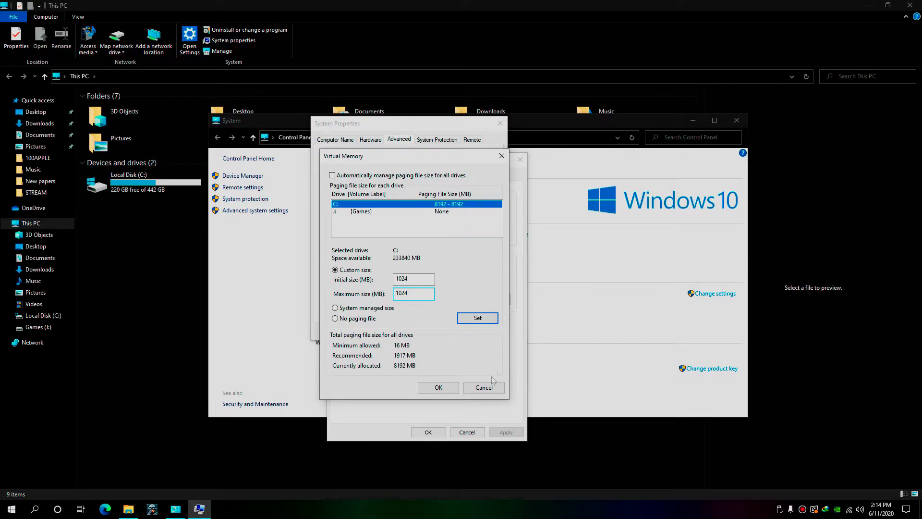
pyautogui.click(490, 384)
# Reopen the Virtual Memory configuration and accept drive C's custom paging file with 8192 MB initial and maximum size
pyautogui.click(489, 304)
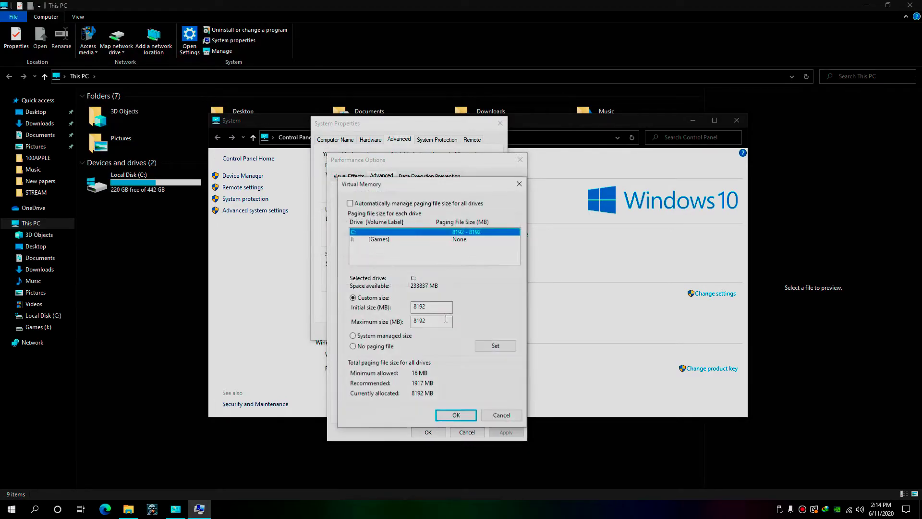
pyautogui.press('Tab')
pyautogui.press('Tab')
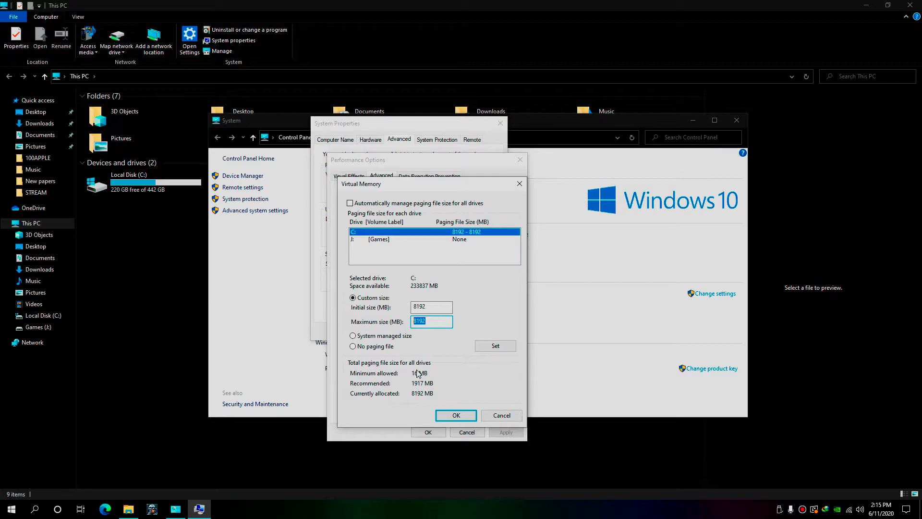
pyautogui.click(458, 416)
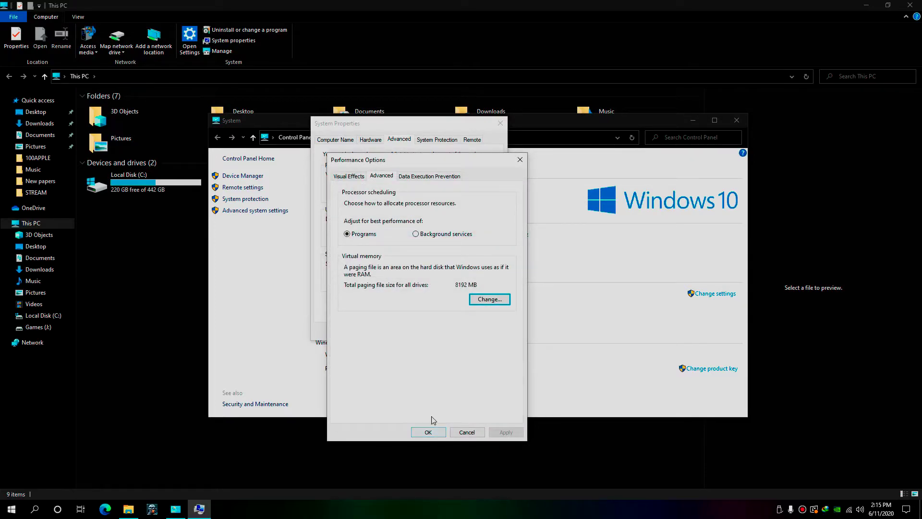
# Close the performance options, accept the system properties, and close the System and This PC windows
pyautogui.click(417, 130)
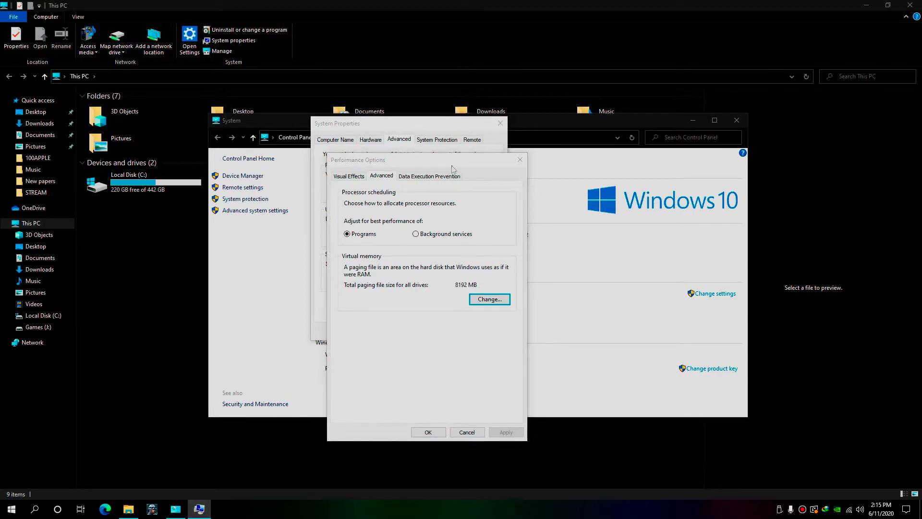
pyautogui.click(520, 159)
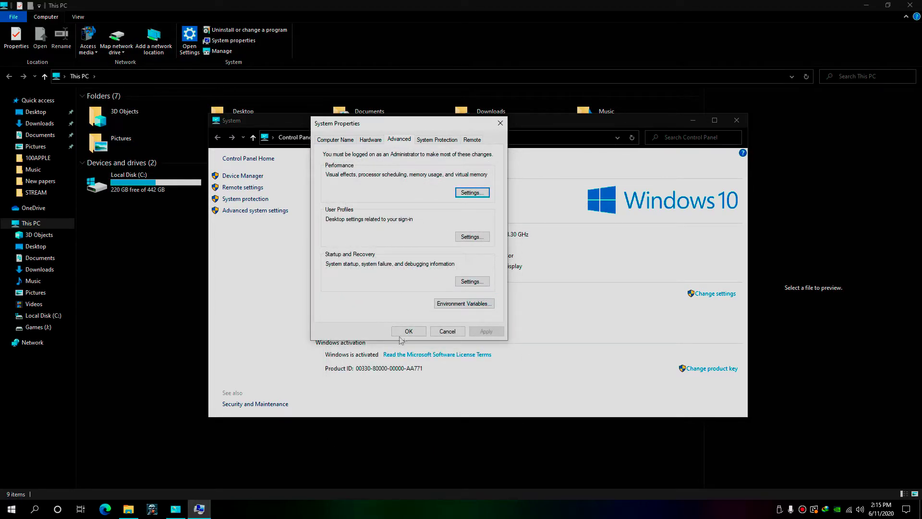
pyautogui.click(416, 330)
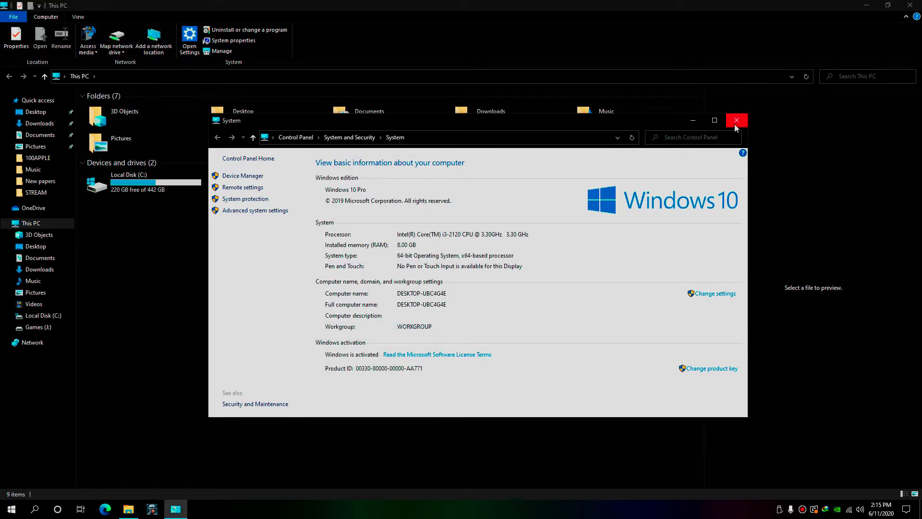
pyautogui.click(736, 121)
pyautogui.click(910, 4)
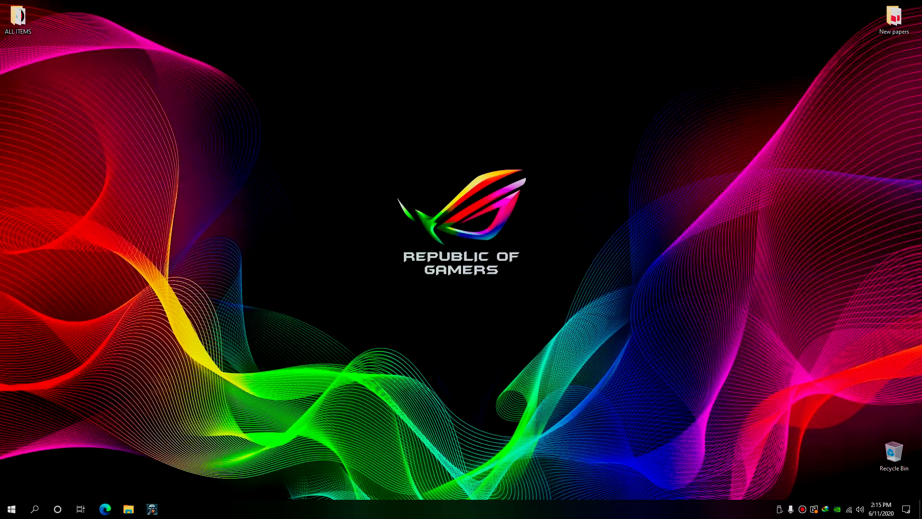
# Open Task Manager and show its list of startup programs
pyautogui.rightClick(497, 509)
pyautogui.click(515, 466)
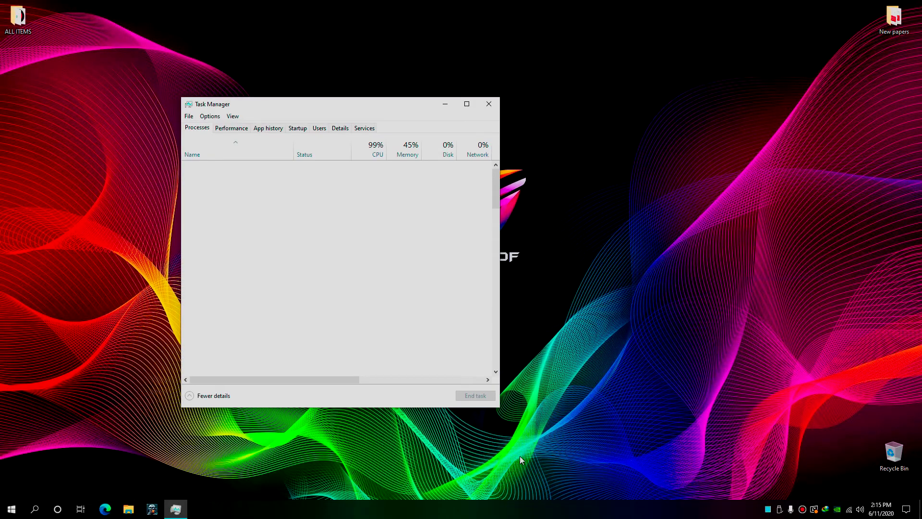
pyautogui.rightClick(523, 504)
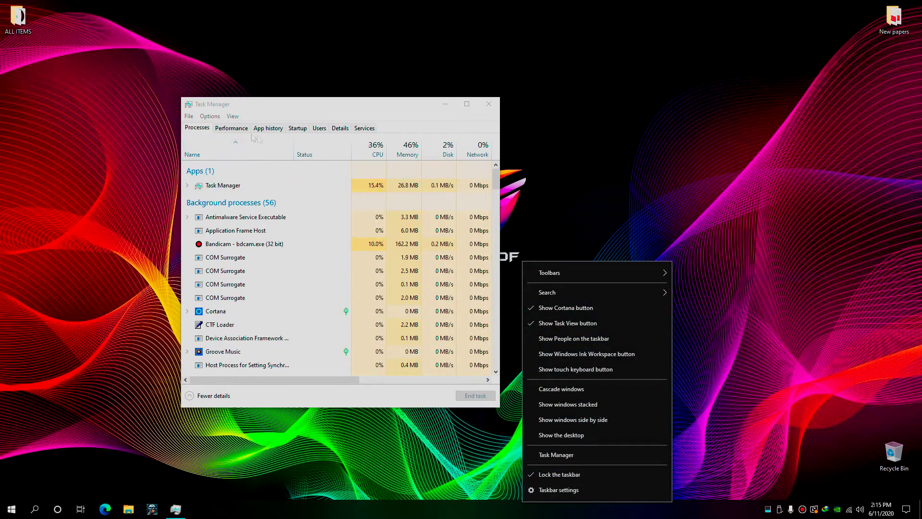
pyautogui.click(297, 128)
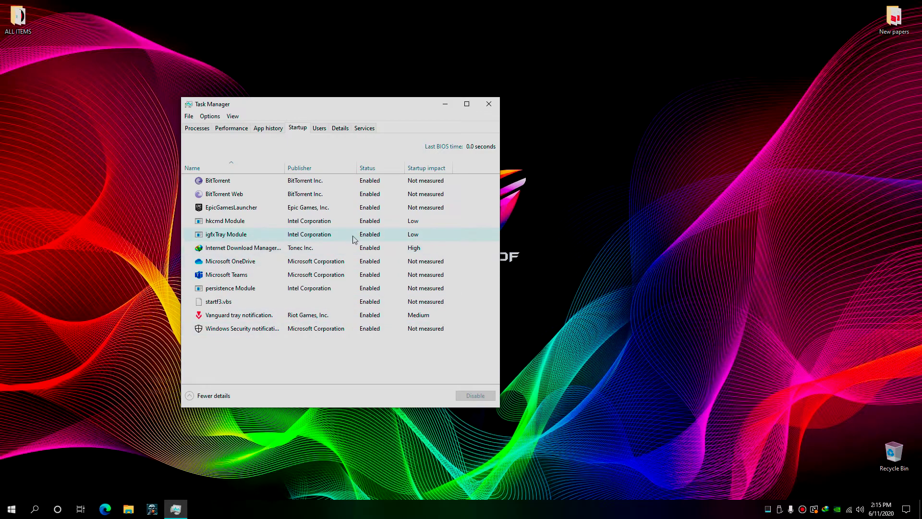
# Disable BitTorrent, BitTorrent Web and EpicGamesLauncher from running at startup
pyautogui.rightClick(259, 181)
pyautogui.click(276, 186)
pyautogui.rightClick(258, 194)
pyautogui.click(273, 199)
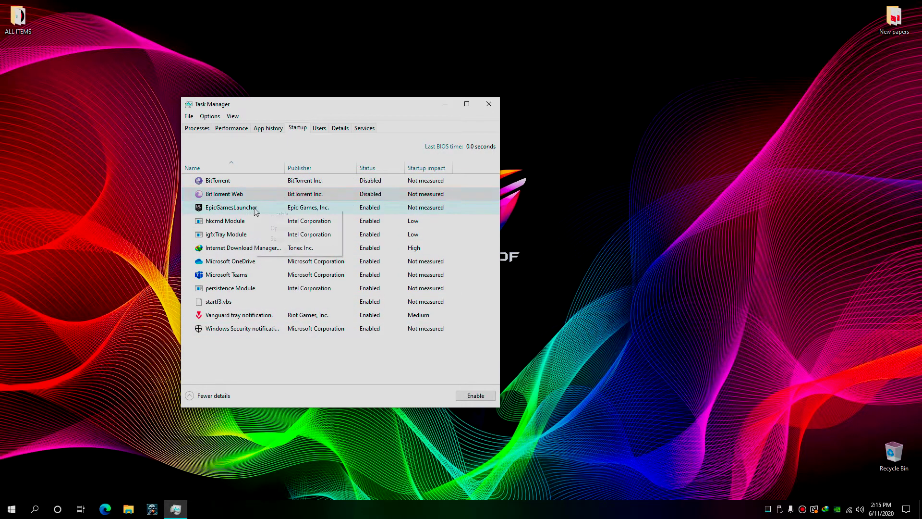
pyautogui.rightClick(257, 210)
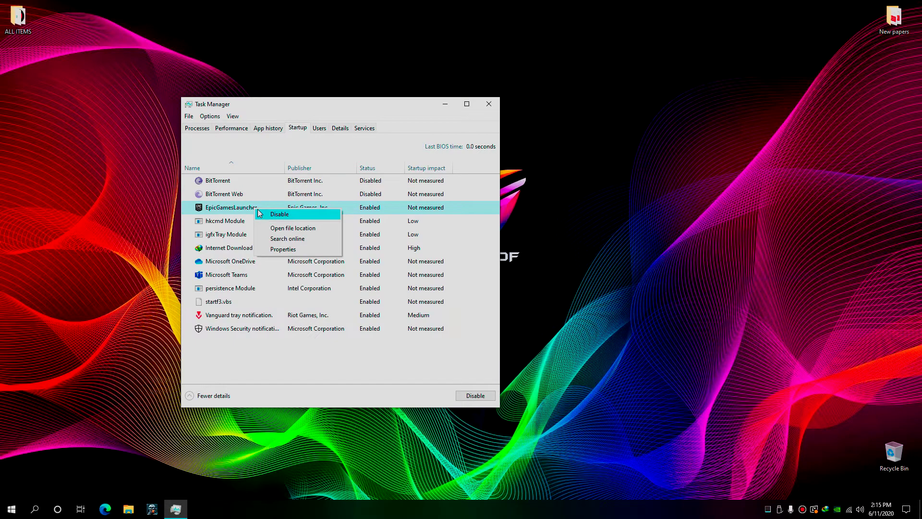
pyautogui.click(258, 213)
# Leave the Intel modules enabled and disable Internet Download Manager, Microsoft OneDrive and Microsoft Teams at startup
pyautogui.click(251, 220)
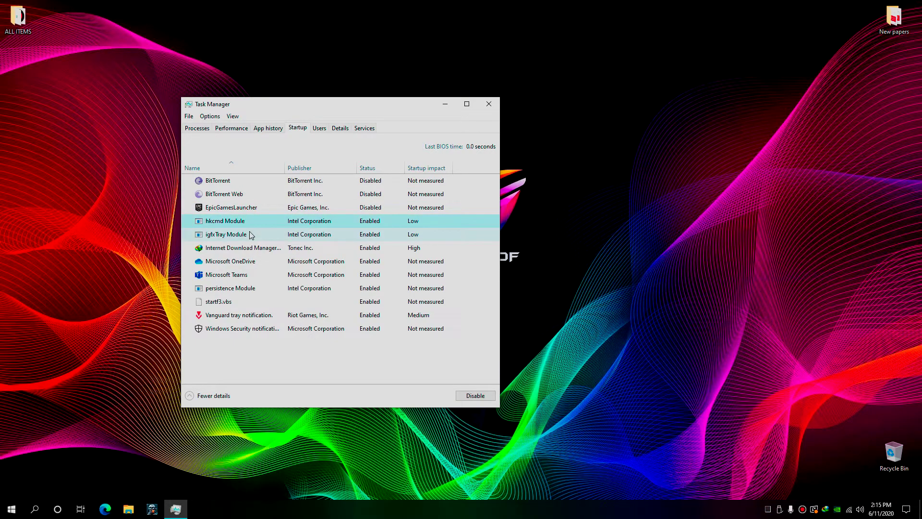
pyautogui.click(251, 234)
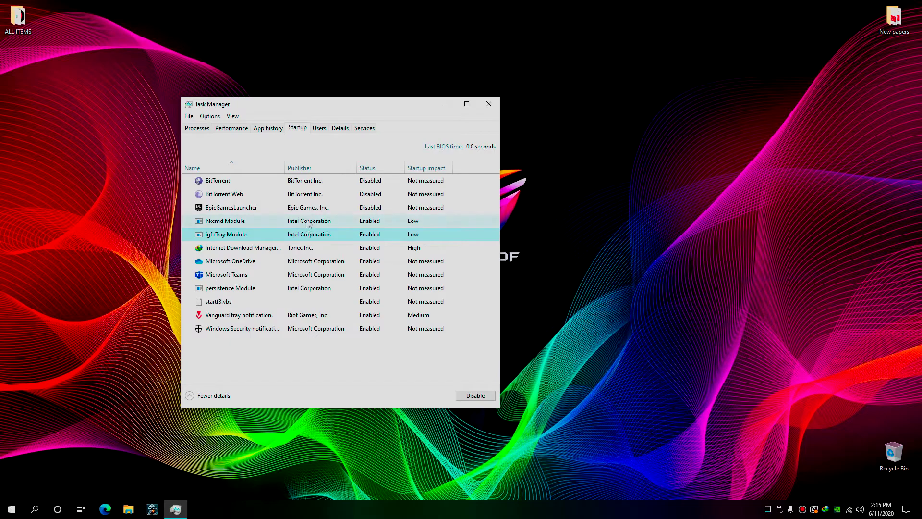
pyautogui.click(288, 223)
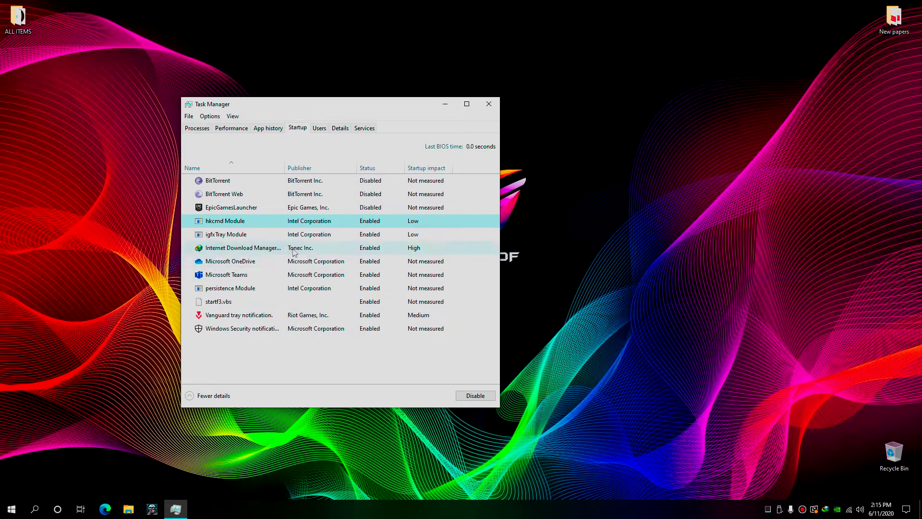
pyautogui.rightClick(247, 247)
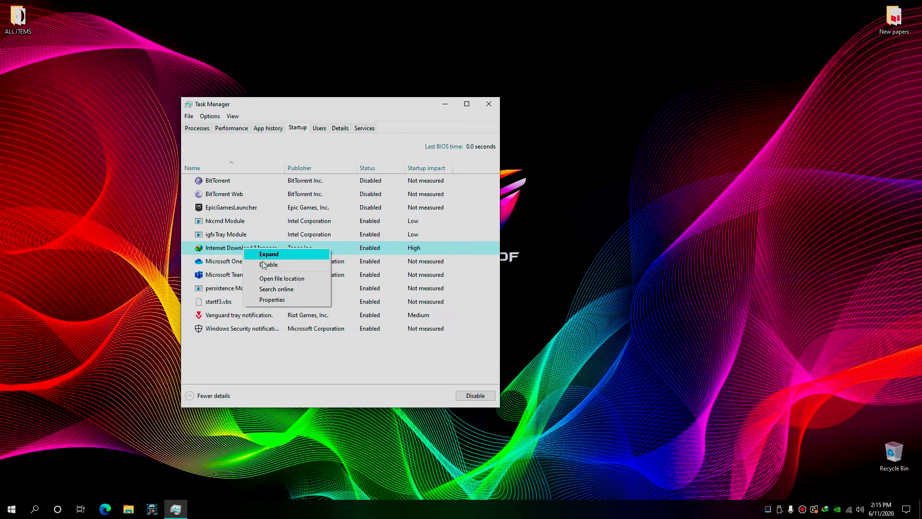
pyautogui.click(263, 264)
pyautogui.rightClick(259, 261)
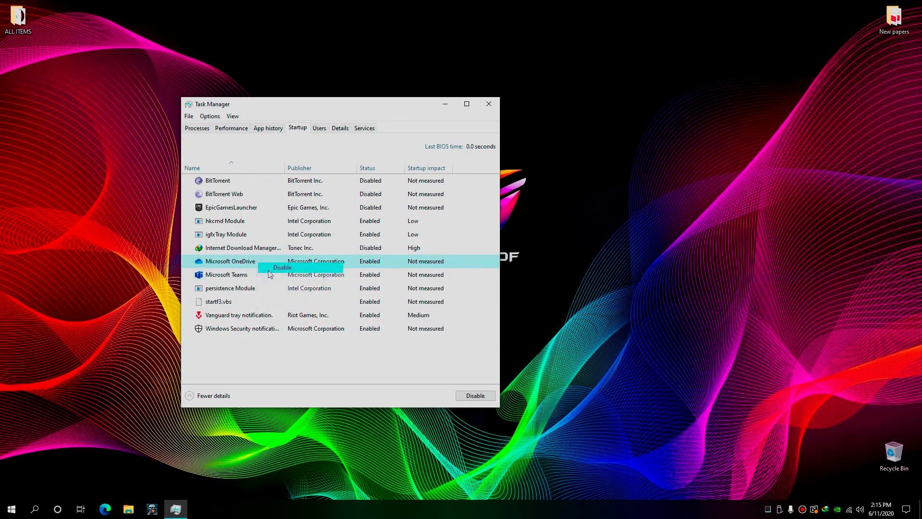
pyautogui.click(282, 267)
pyautogui.rightClick(261, 275)
pyautogui.click(269, 281)
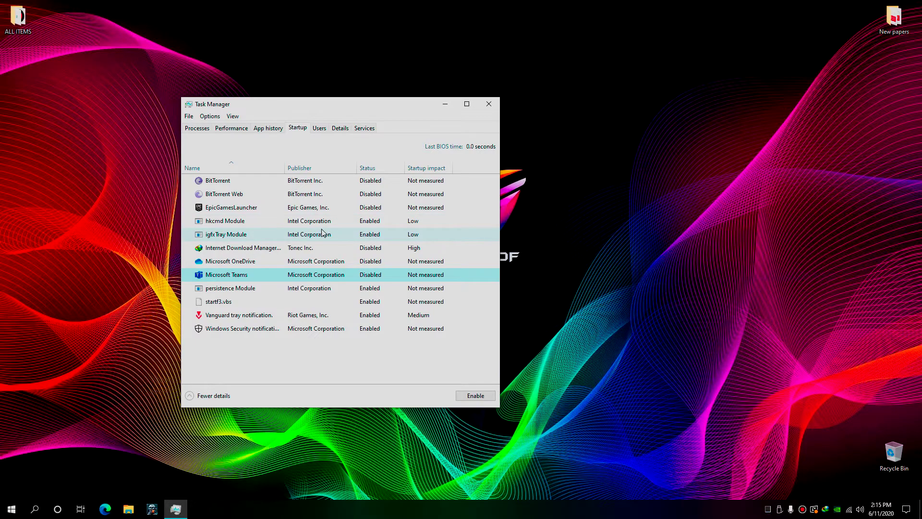
# Disable the startup entries startf3.vbs, Vanguard tray notification and Windows Security notification
pyautogui.click(292, 295)
pyautogui.click(293, 301)
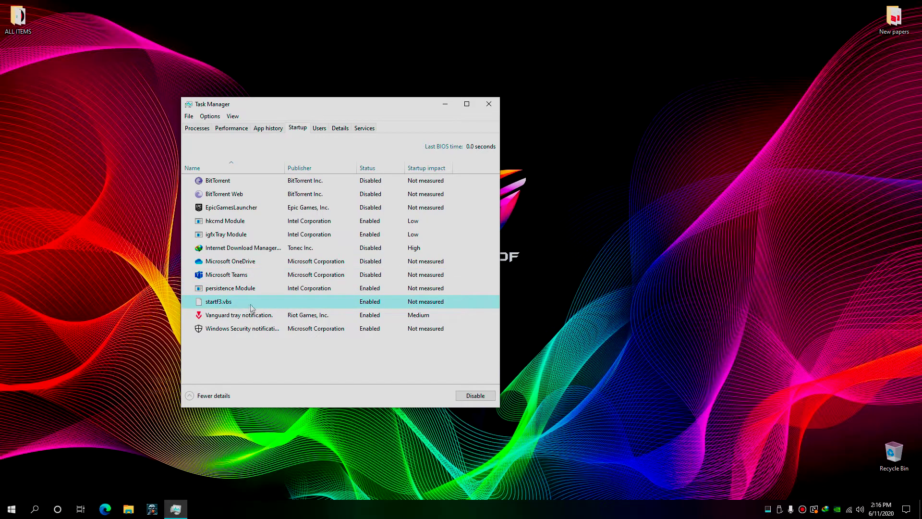
pyautogui.rightClick(295, 304)
pyautogui.click(310, 309)
pyautogui.rightClick(252, 315)
pyautogui.click(266, 322)
pyautogui.rightClick(258, 331)
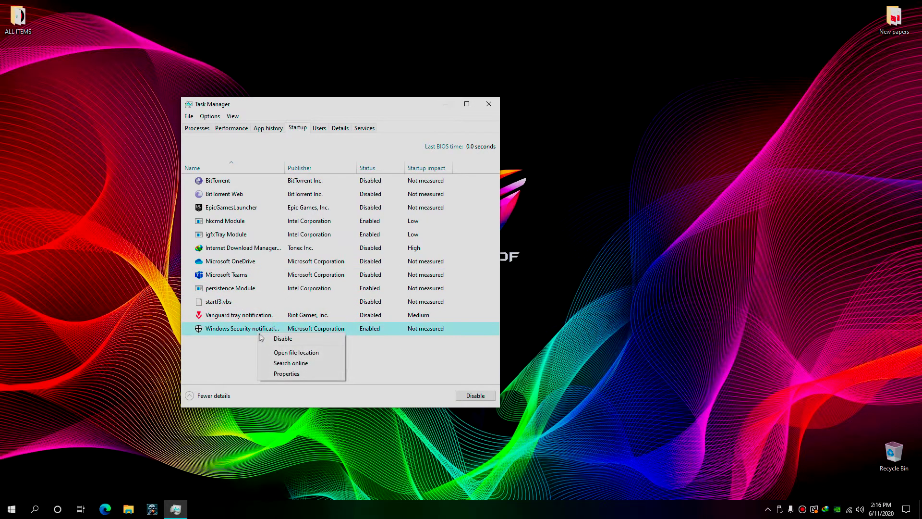
pyautogui.click(286, 339)
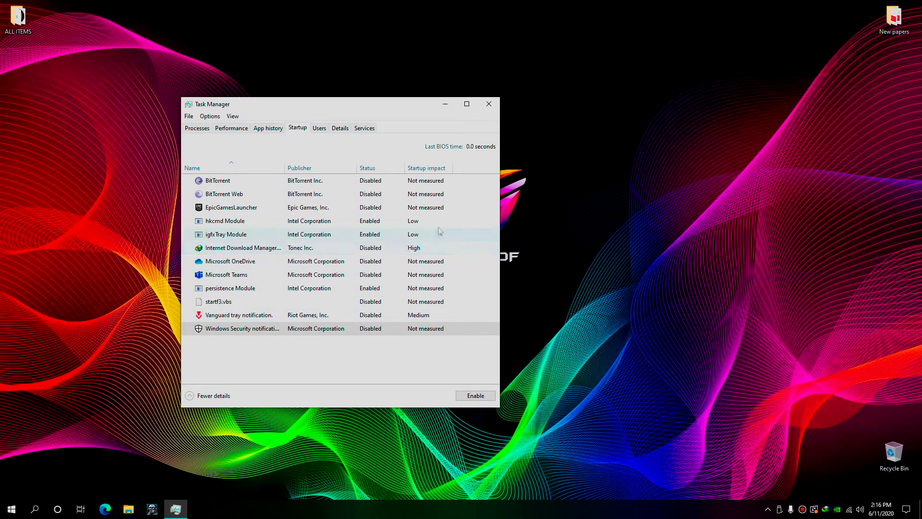
# Check the startup impact of Internet Download Manager and Vanguard tray notification, and close Task Manager
pyautogui.click(267, 249)
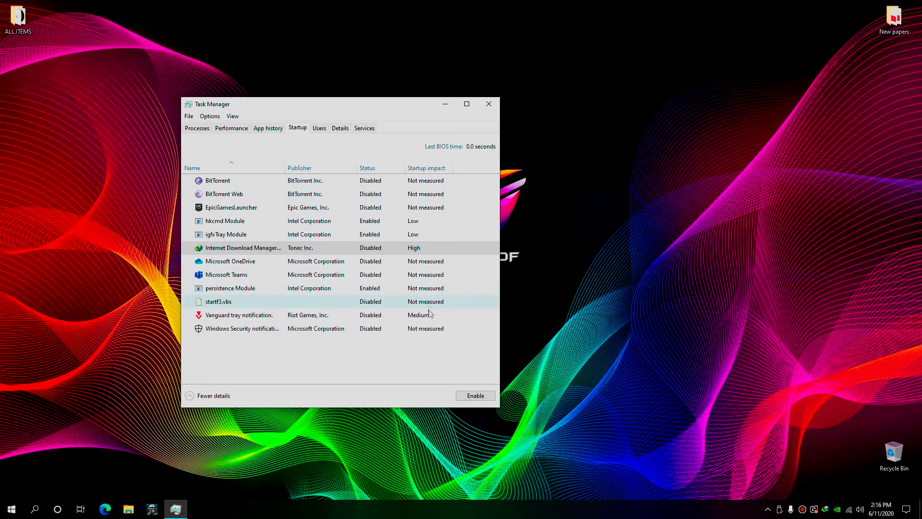
pyautogui.click(411, 315)
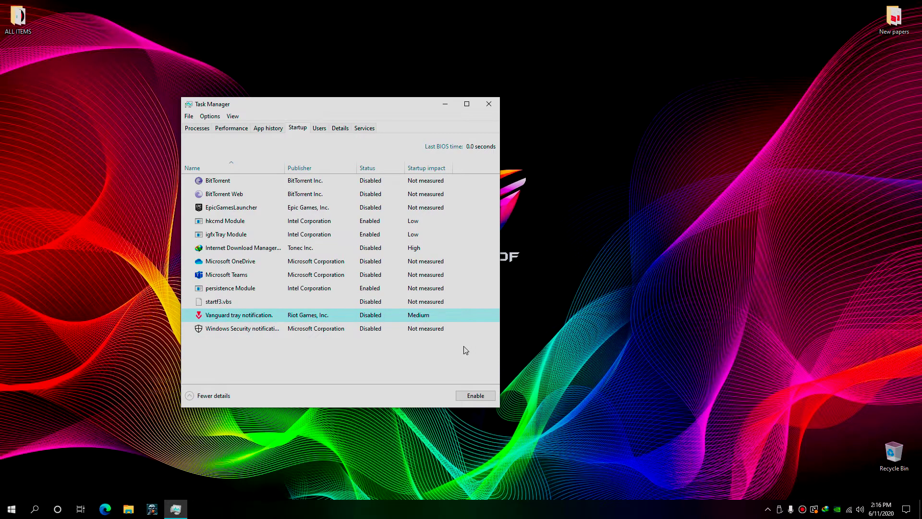
pyautogui.click(488, 103)
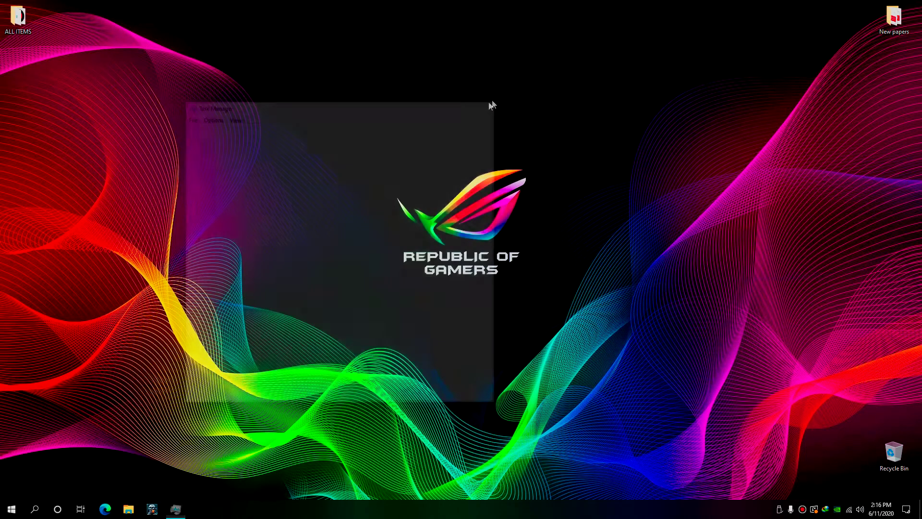